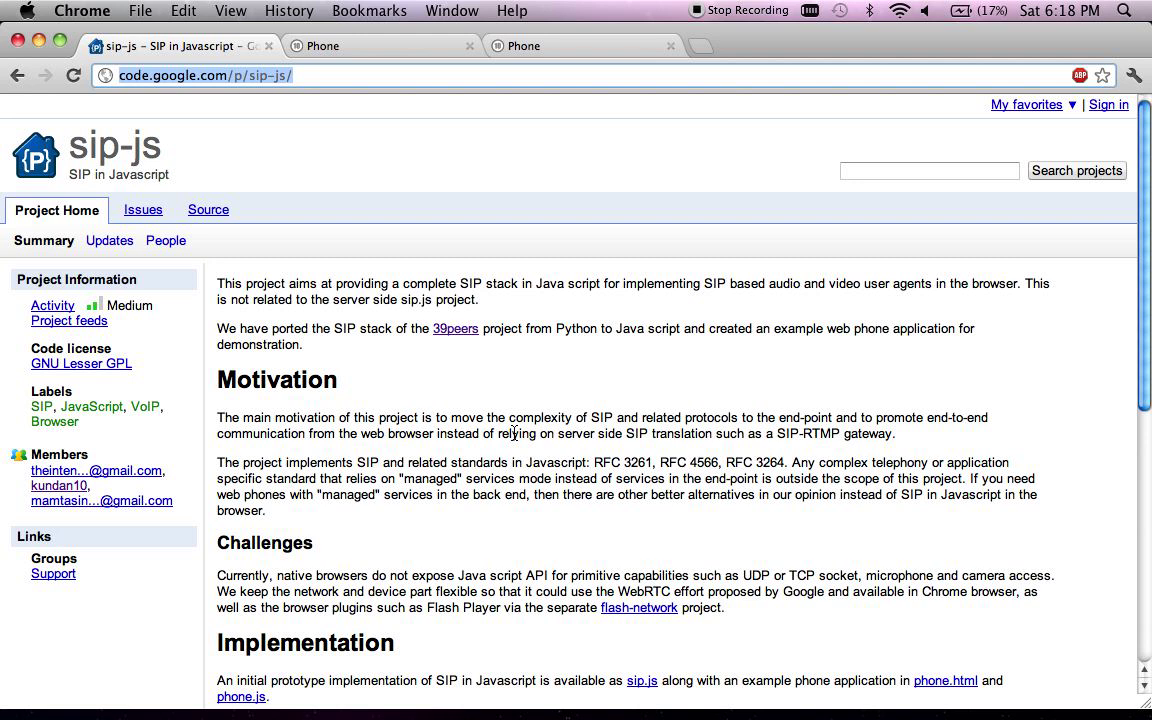
Scroll the sip-js project page, then switch to the first Phone tab showing phone.html
scroll(514, 432, down, 2)
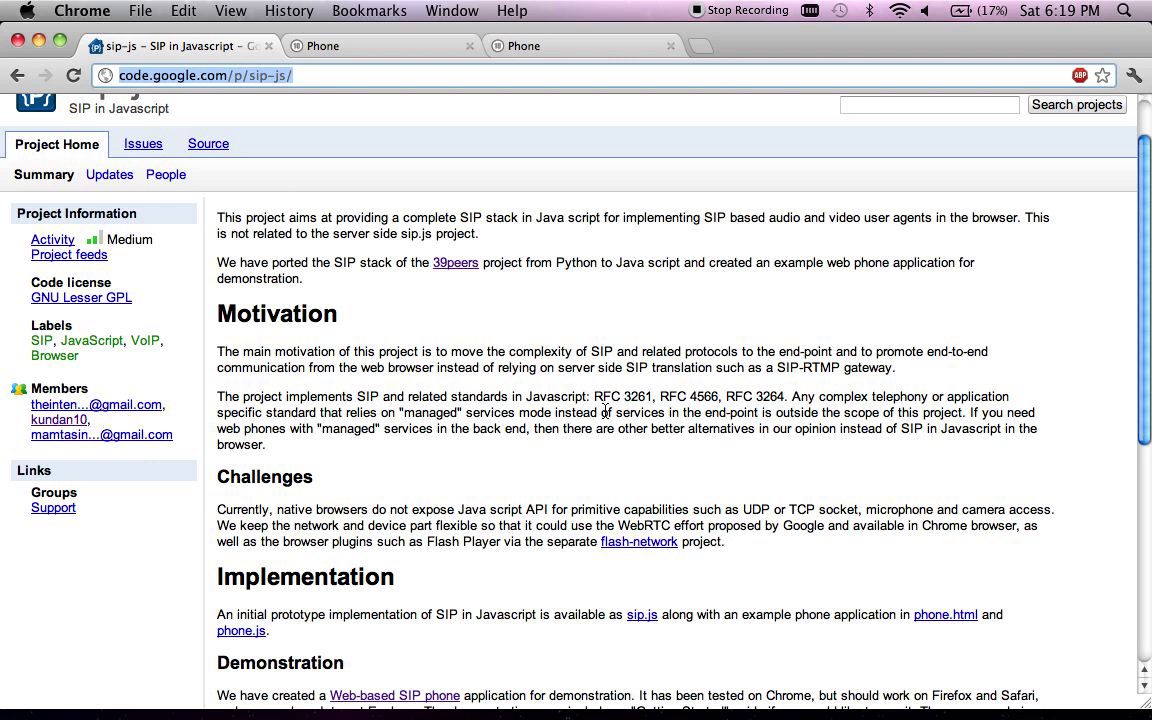
click(330, 45)
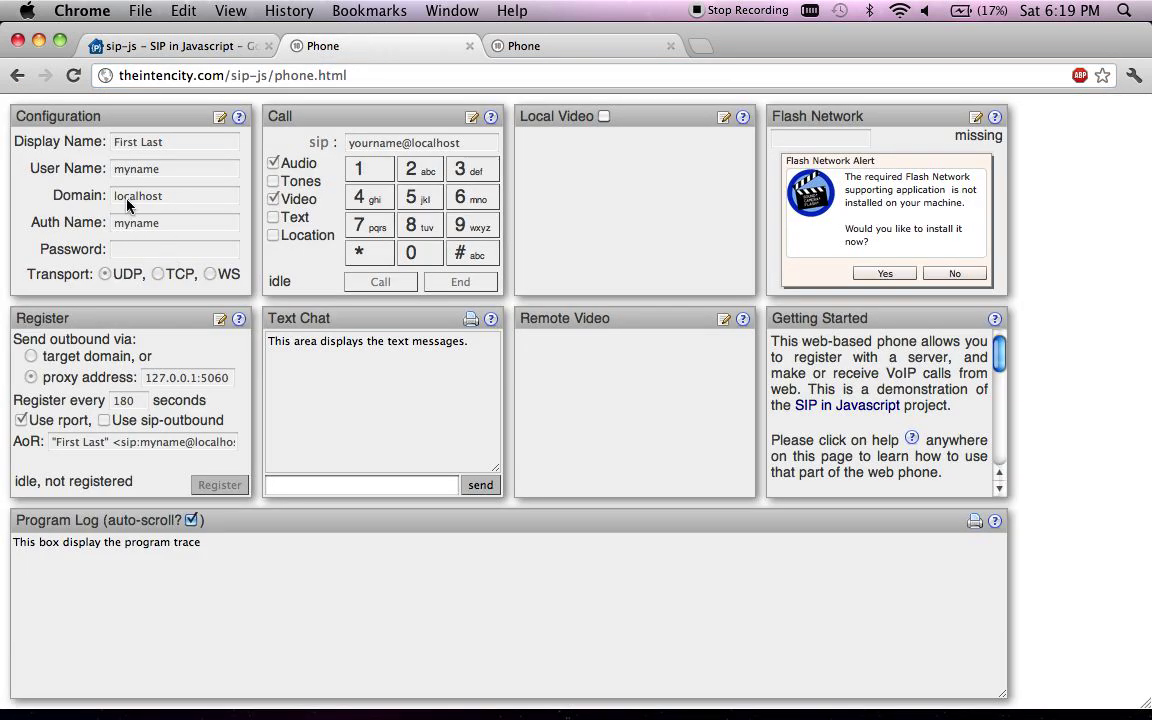
Reload the web phone page and accept installing the missing Flash Network application
click(74, 76)
click(885, 273)
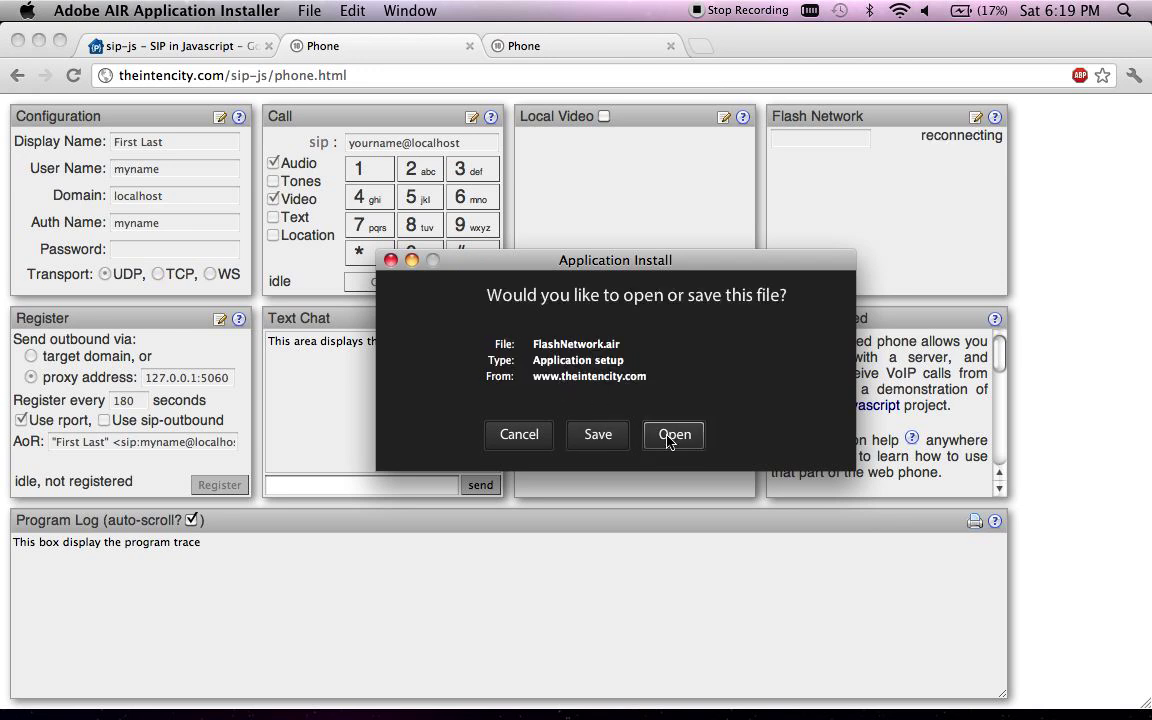
Install FlashNetwork.air through the AIR installer and allow it to launch past the macOS security alert
click(668, 441)
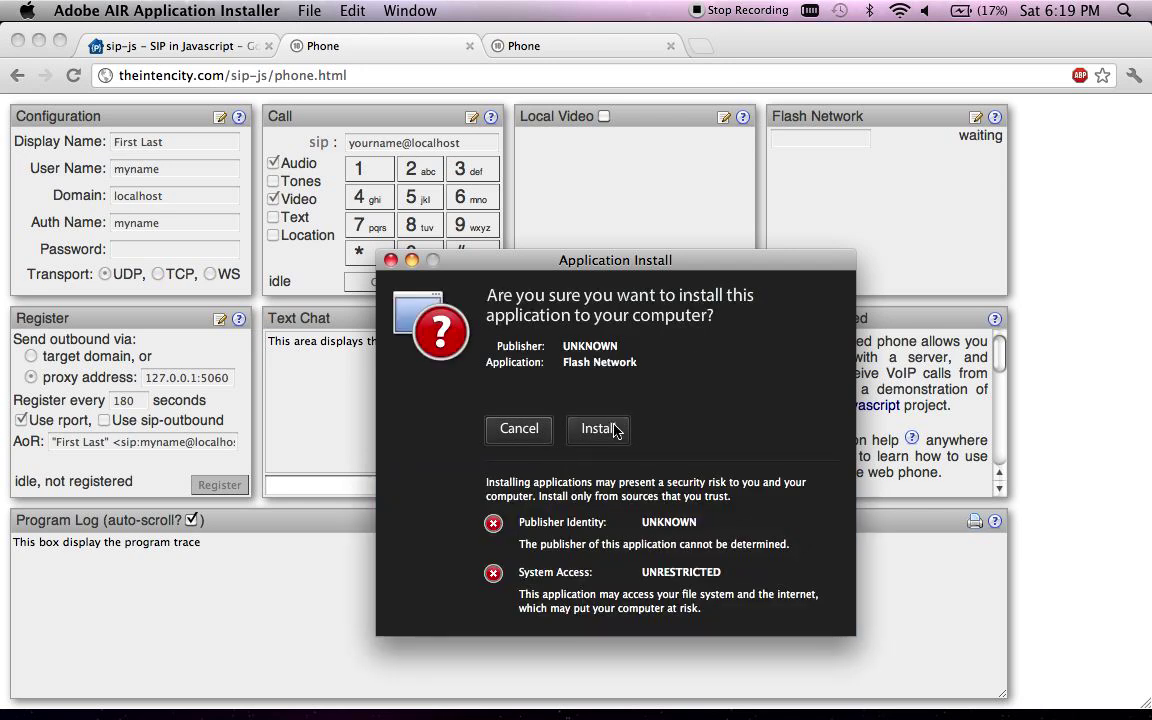
click(616, 427)
click(617, 590)
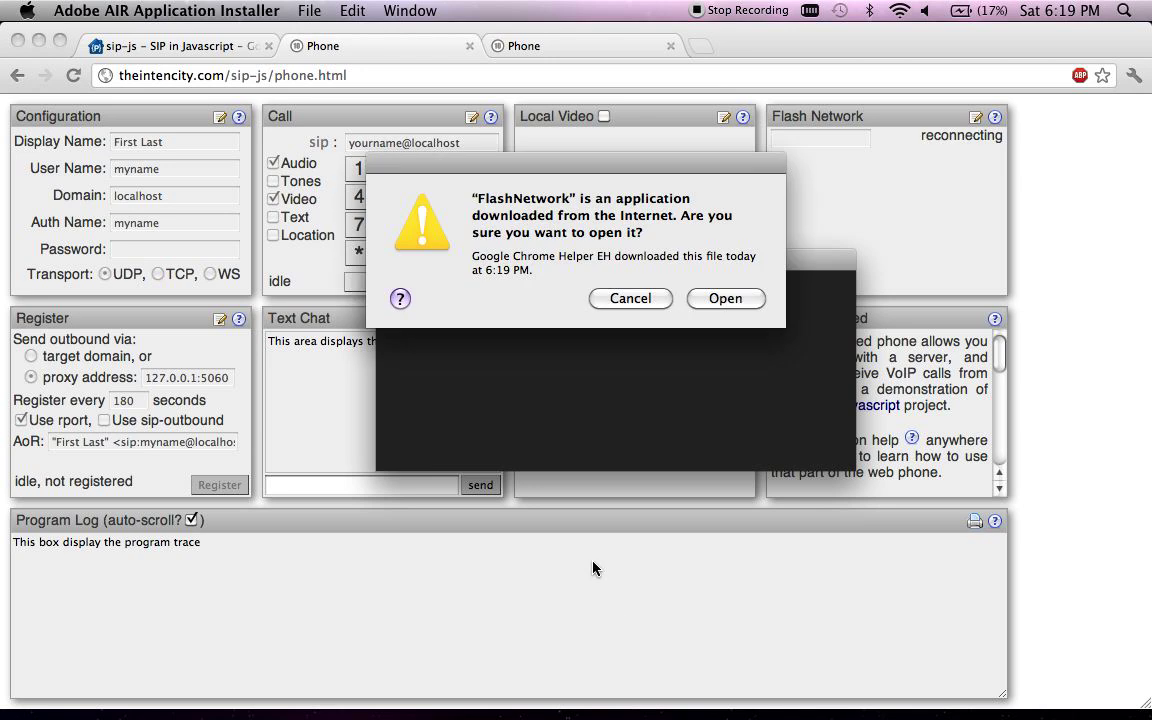
click(719, 308)
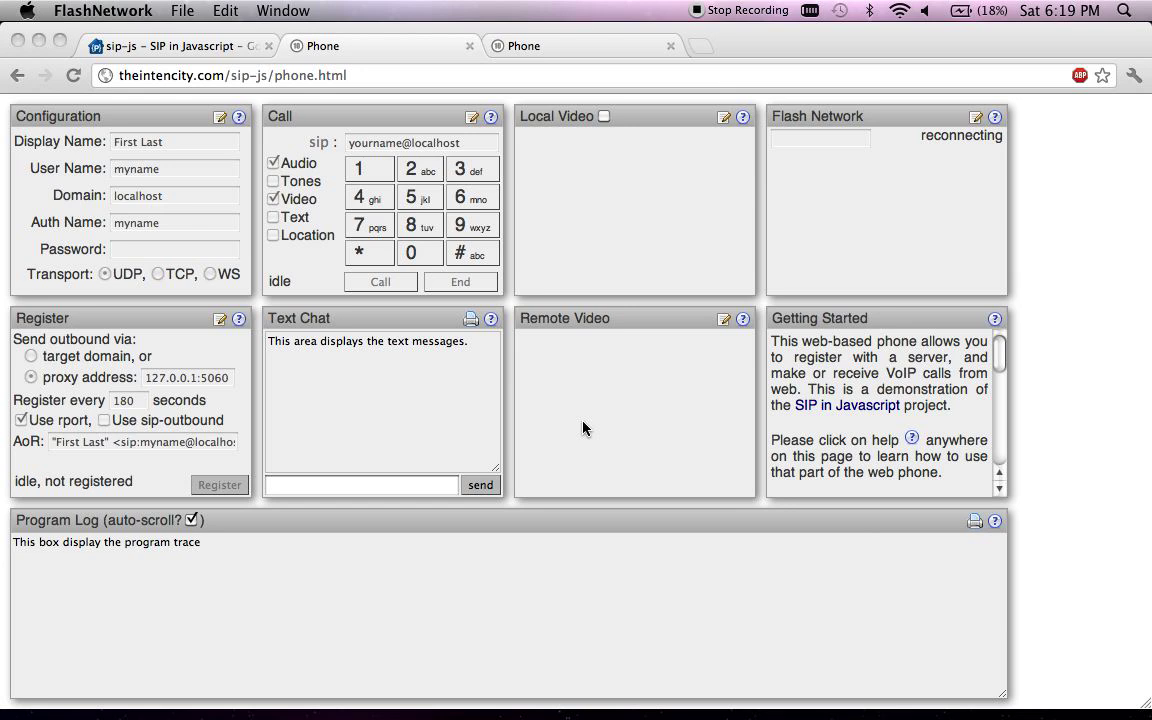
Wait for the Flash Network panel to connect at 192.168.1.6 while glancing at the Dock
mouse_move(850, 715)
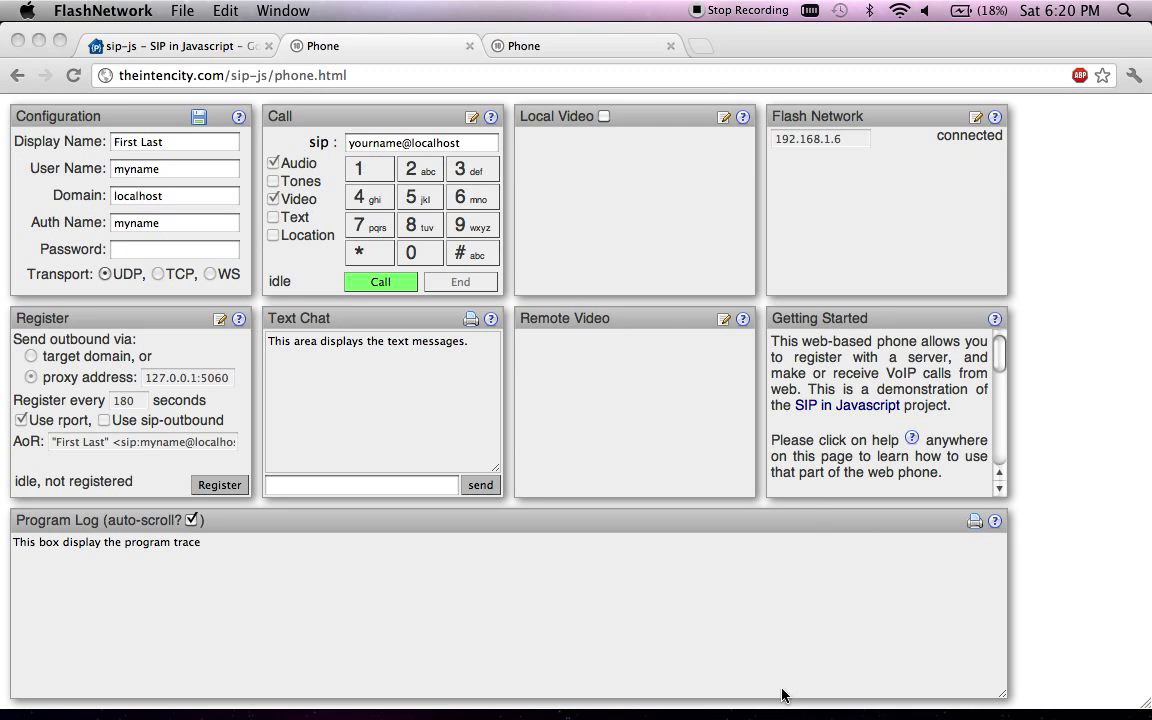
mouse_move(780, 716)
Enter the account login as user and auth name, domain iptel.org, and the account password
double_click(172, 170)
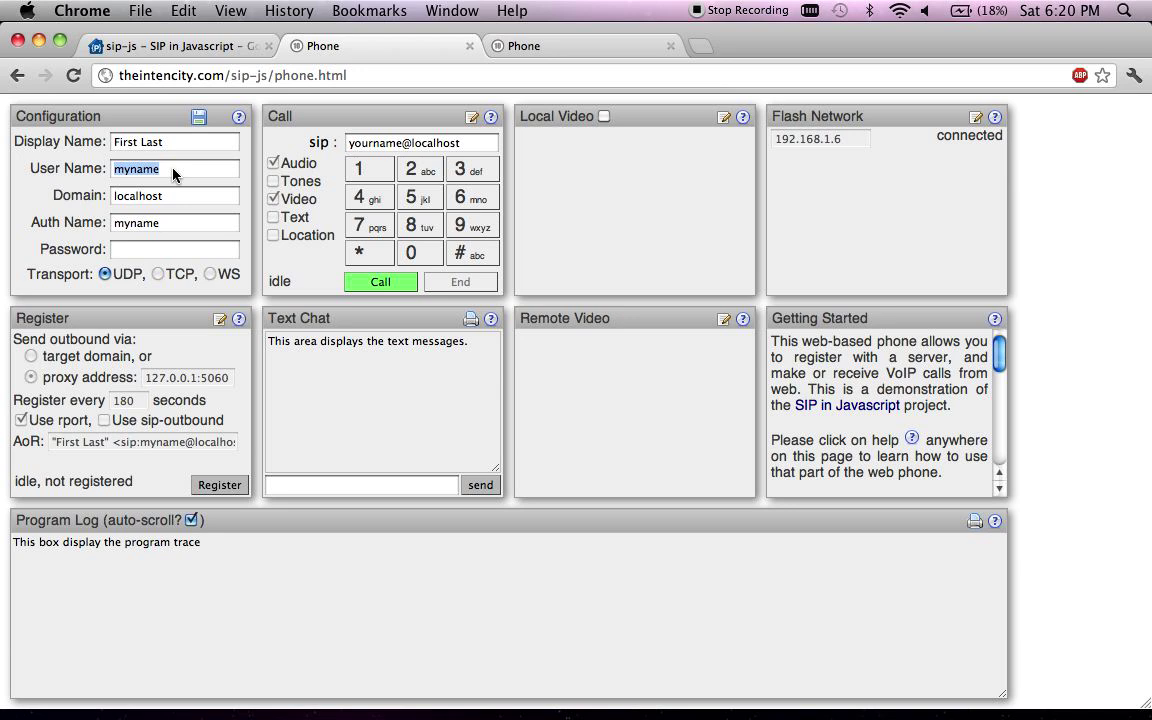
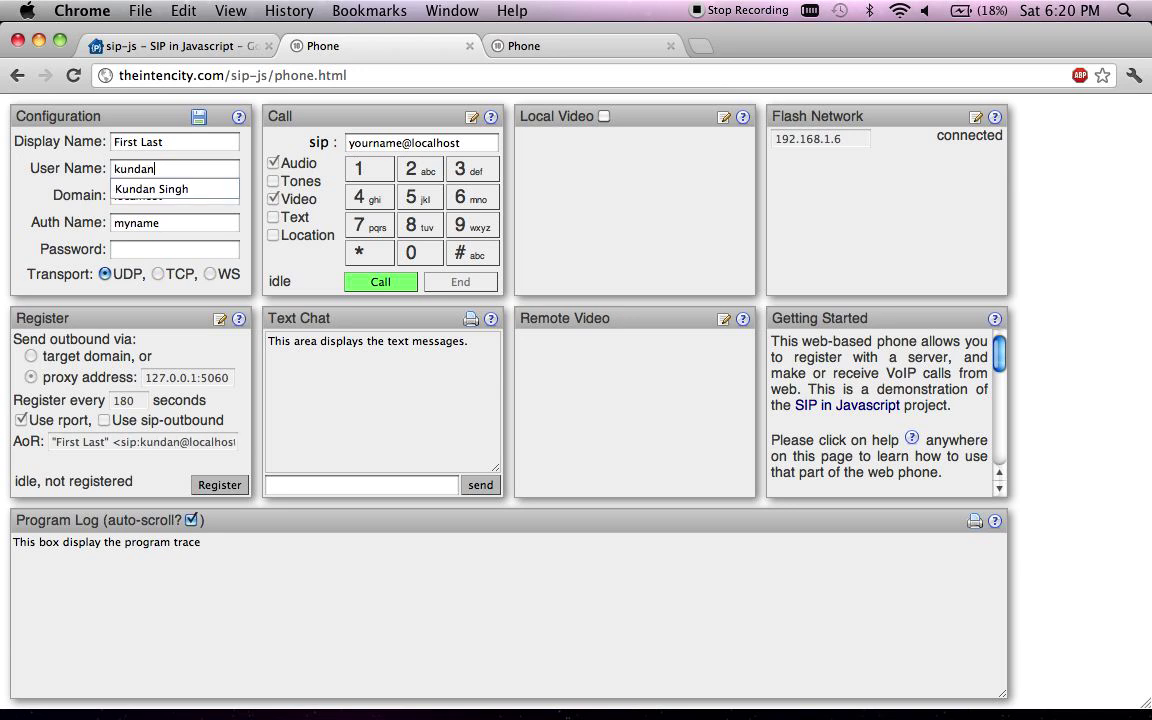
key(Tab)
key(Tab)
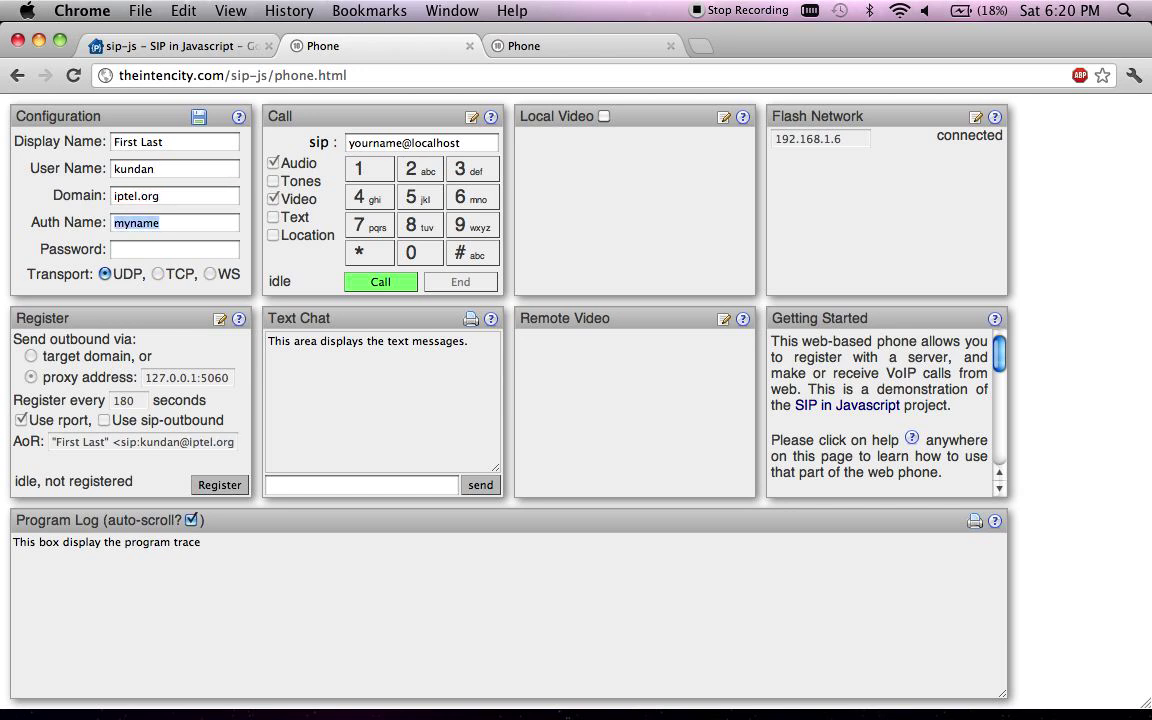
key(Tab)
click(220, 319)
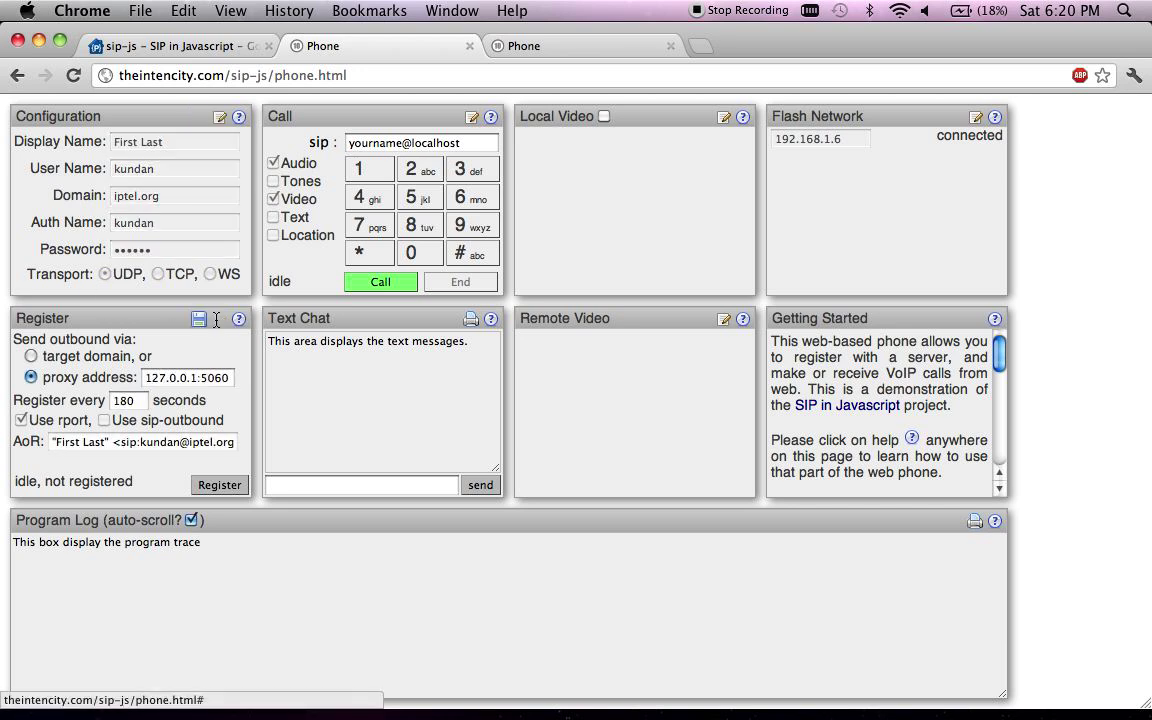
Route outbound via the target domain, register with iptel.org (200 OK), then unregister
click(31, 356)
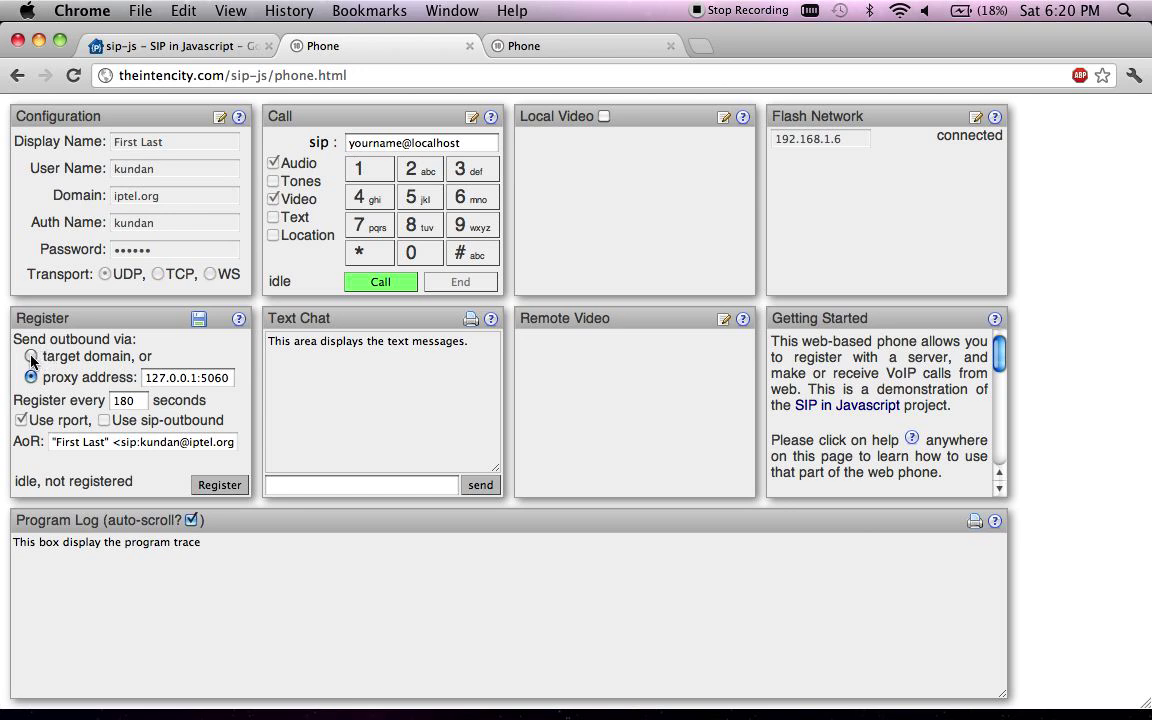
click(216, 484)
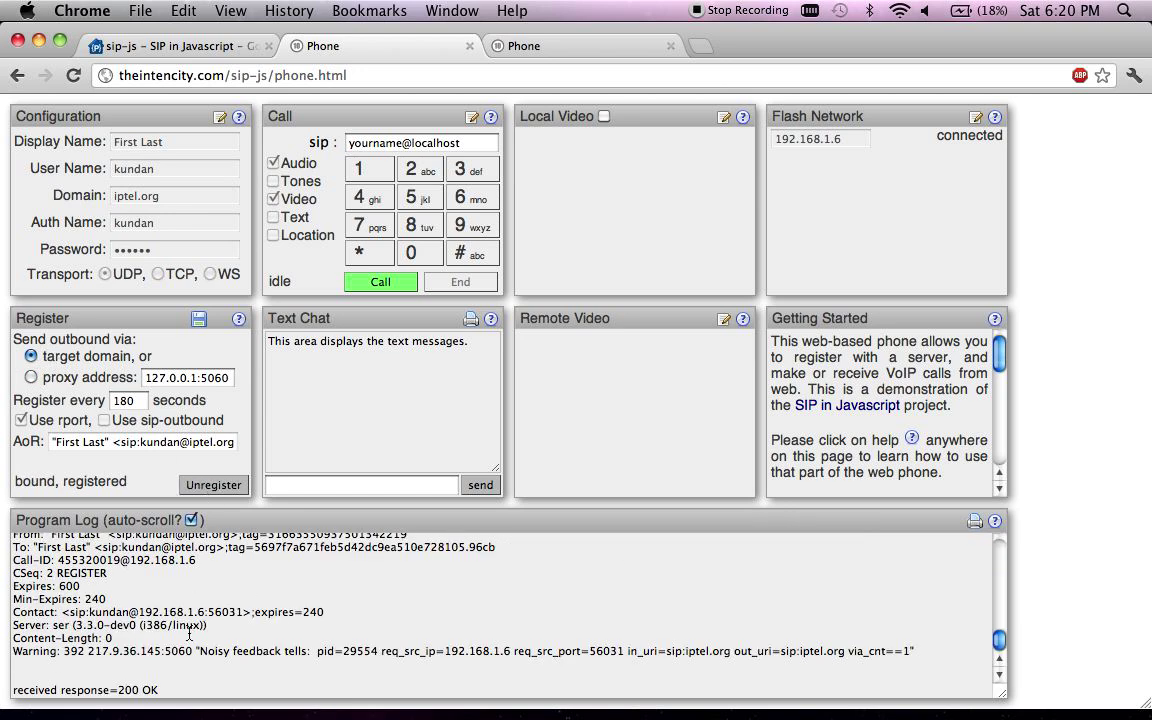
scroll(189, 632, up, 15)
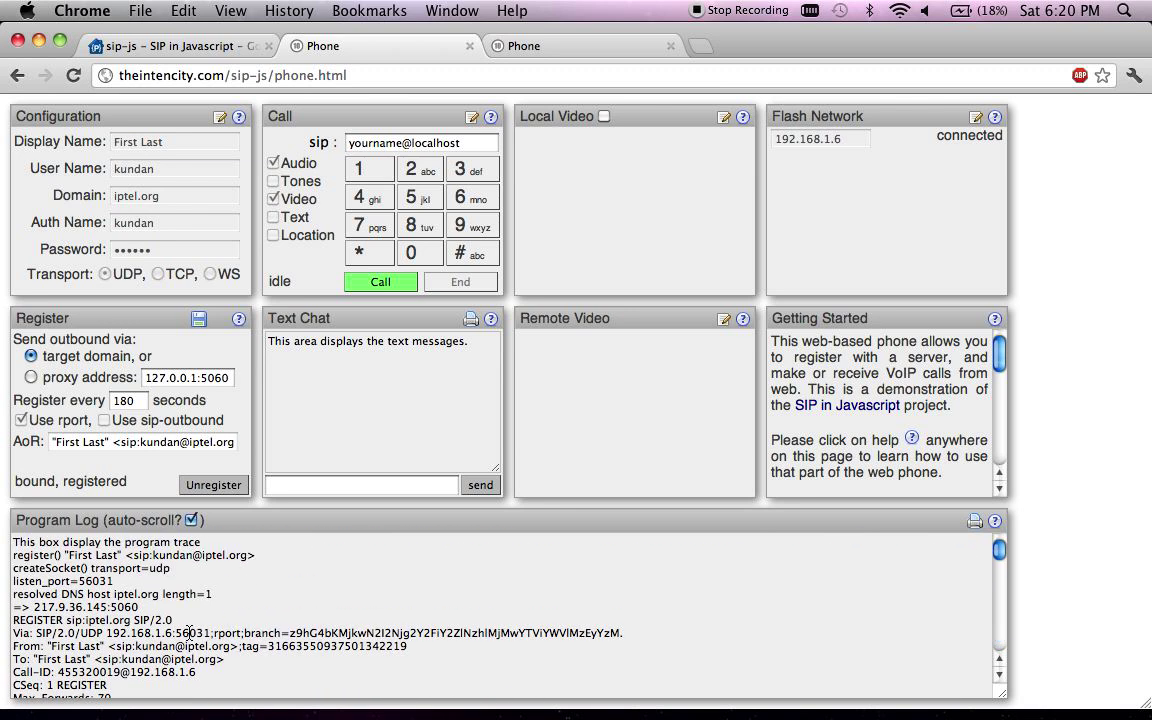
scroll(189, 632, down, 10)
scroll(189, 632, down, 3)
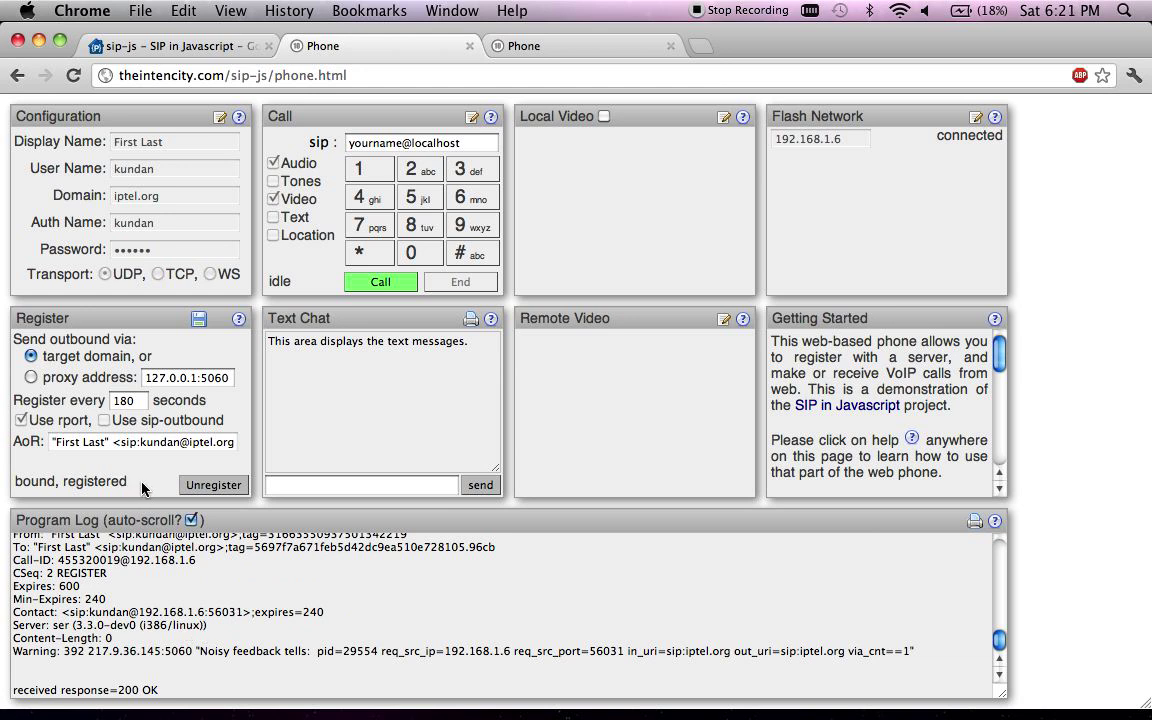
click(213, 484)
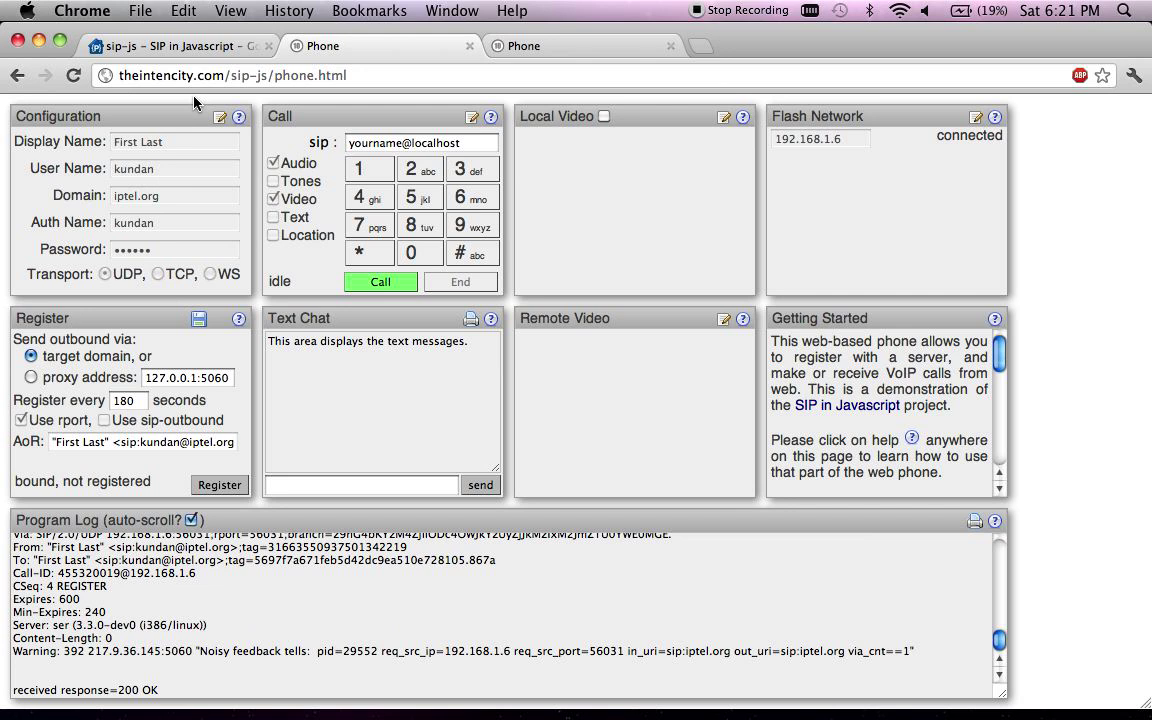
Reload the page to restore defaults: user myname at localhost, proxy 127.0.0.1:5060
click(79, 72)
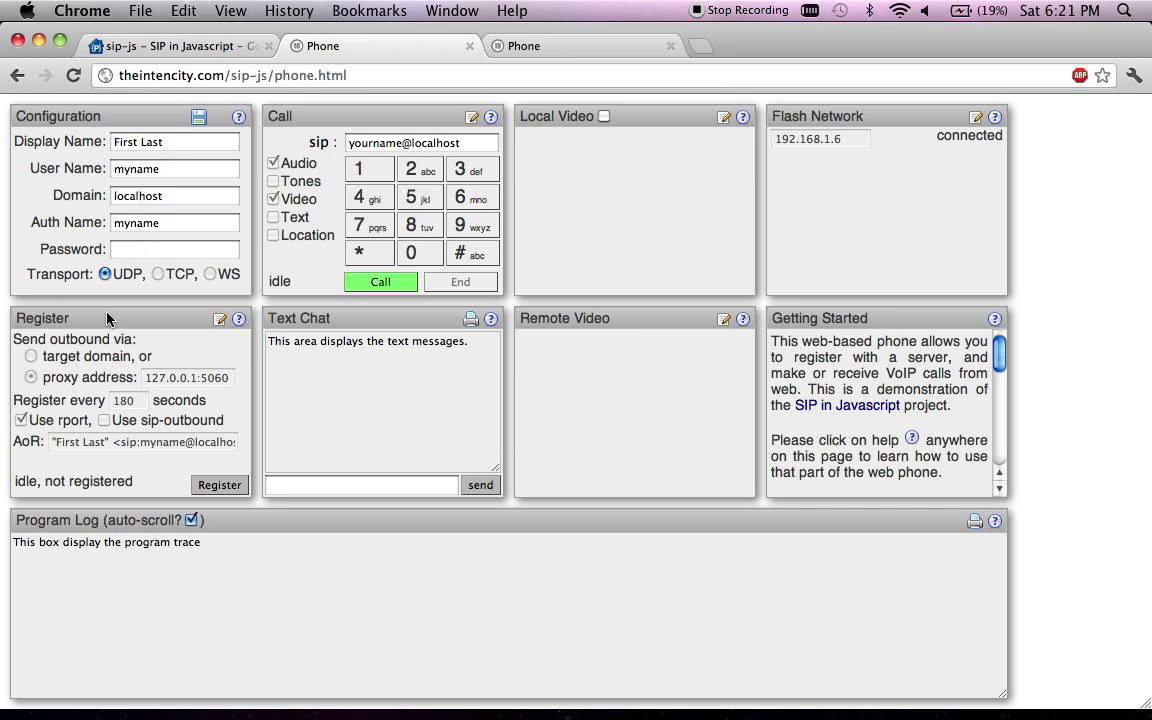
Register the first phone through proxy 192.168.1.10, then switch to the second Phone tab
click(219, 320)
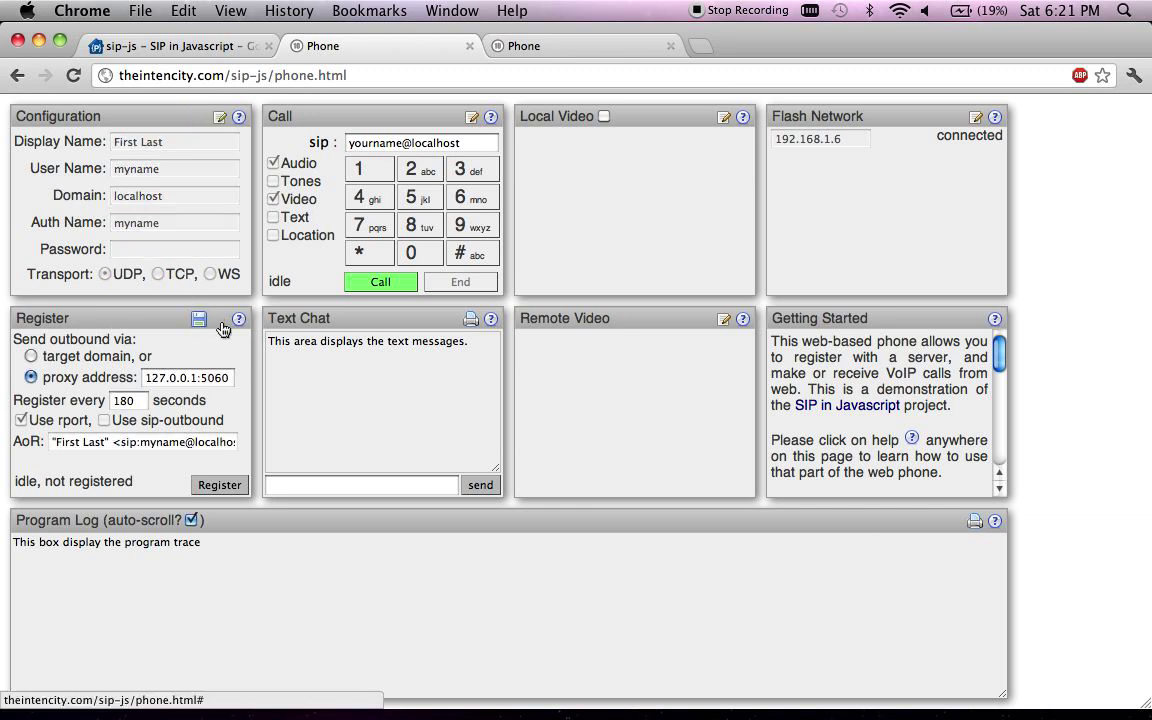
triple_click(222, 380)
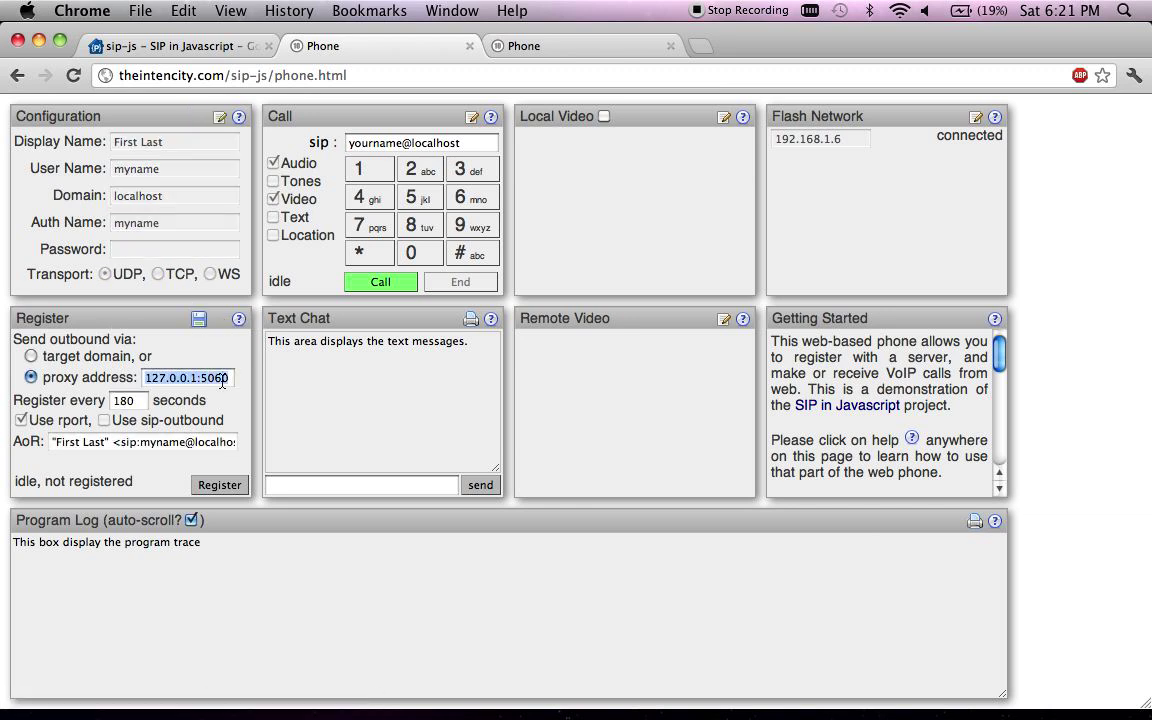
text(192.)
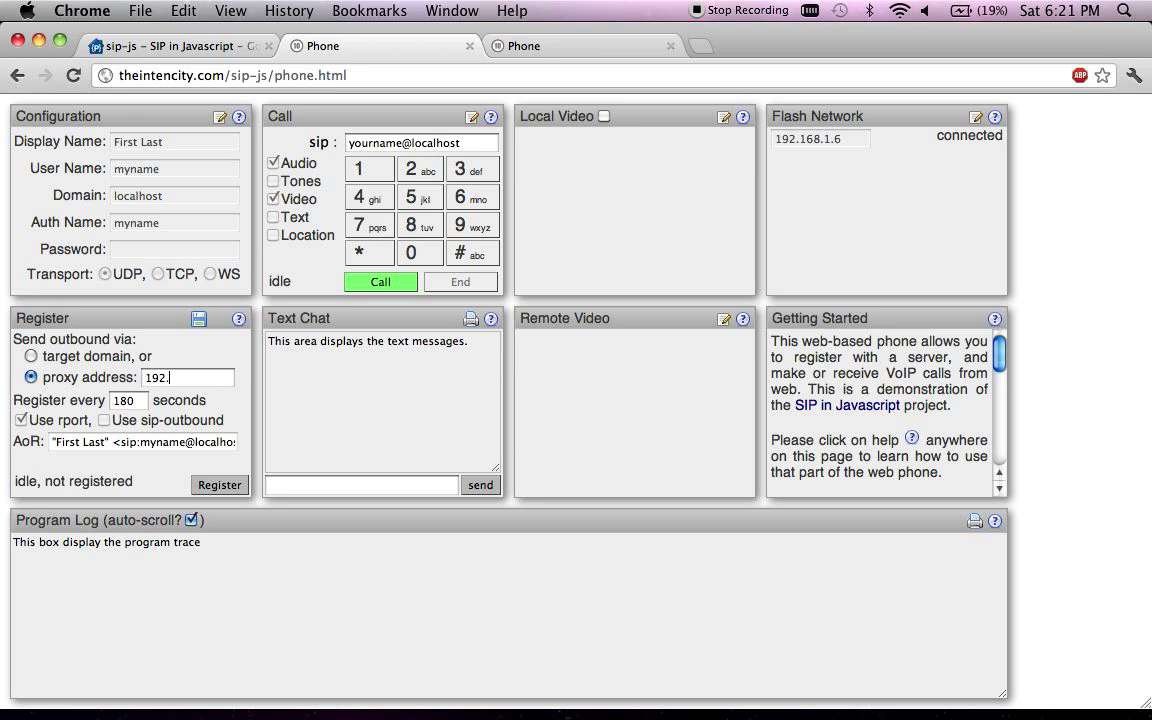
text(168.1.10)
click(222, 486)
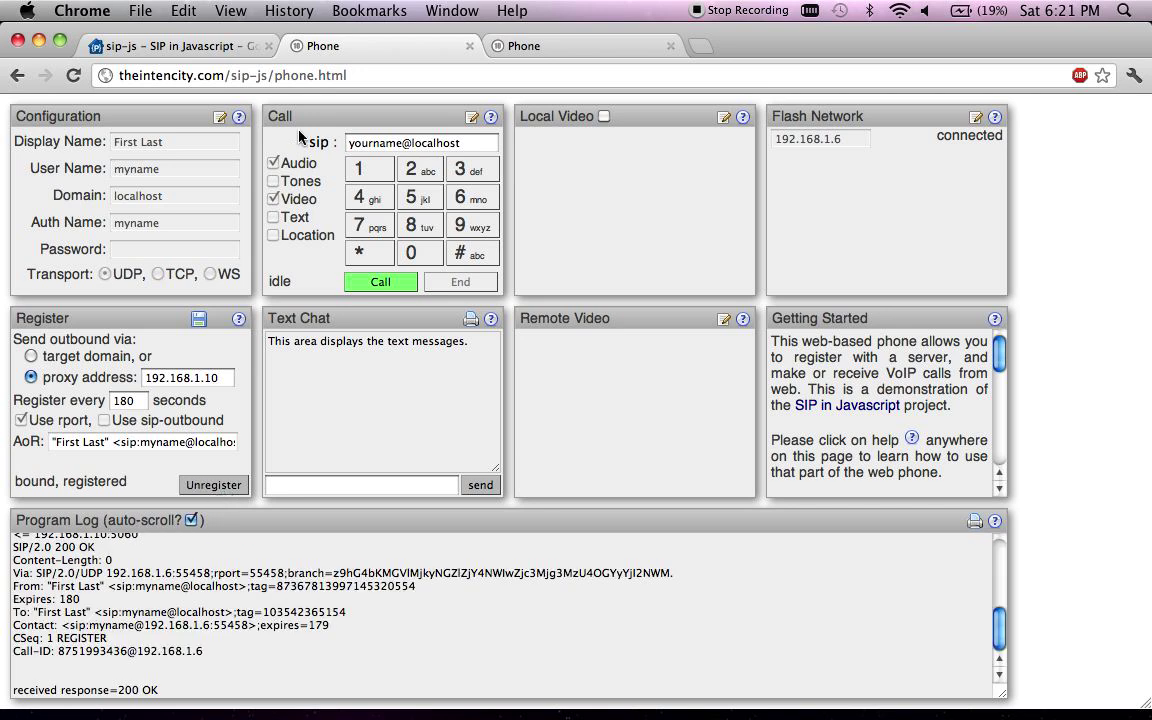
click(594, 50)
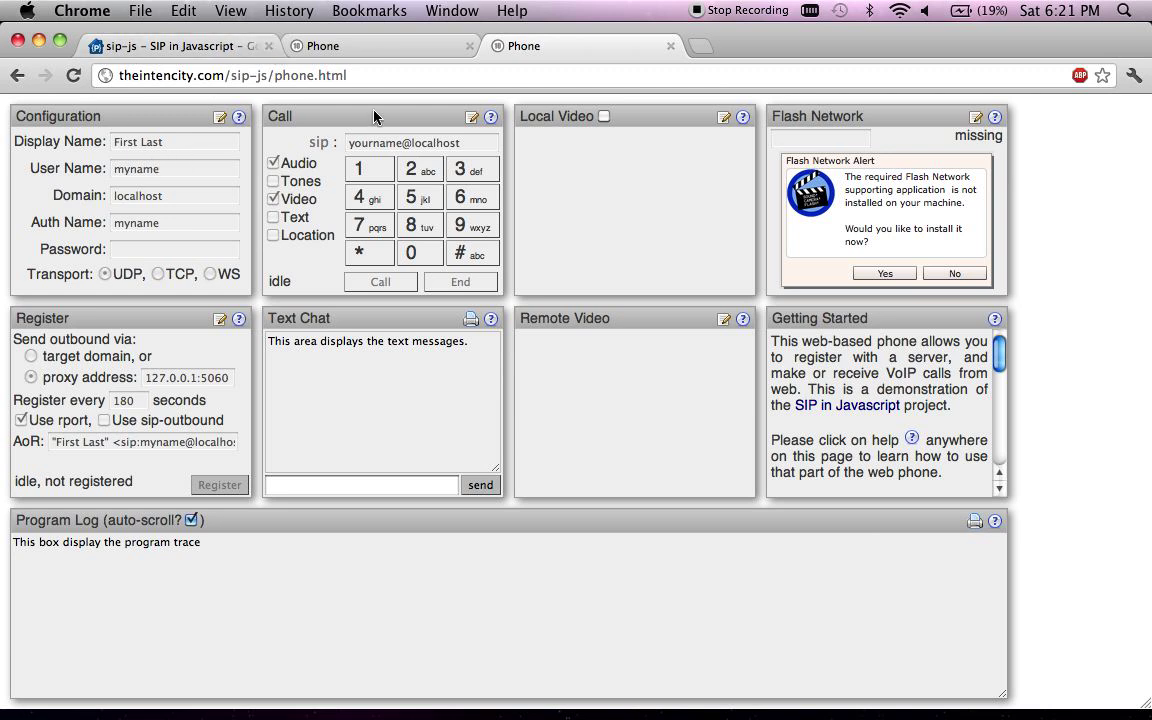
Reload the second phone tab with ?outbound_proxy_address=192.168.1.10 appended to its URL
click(74, 80)
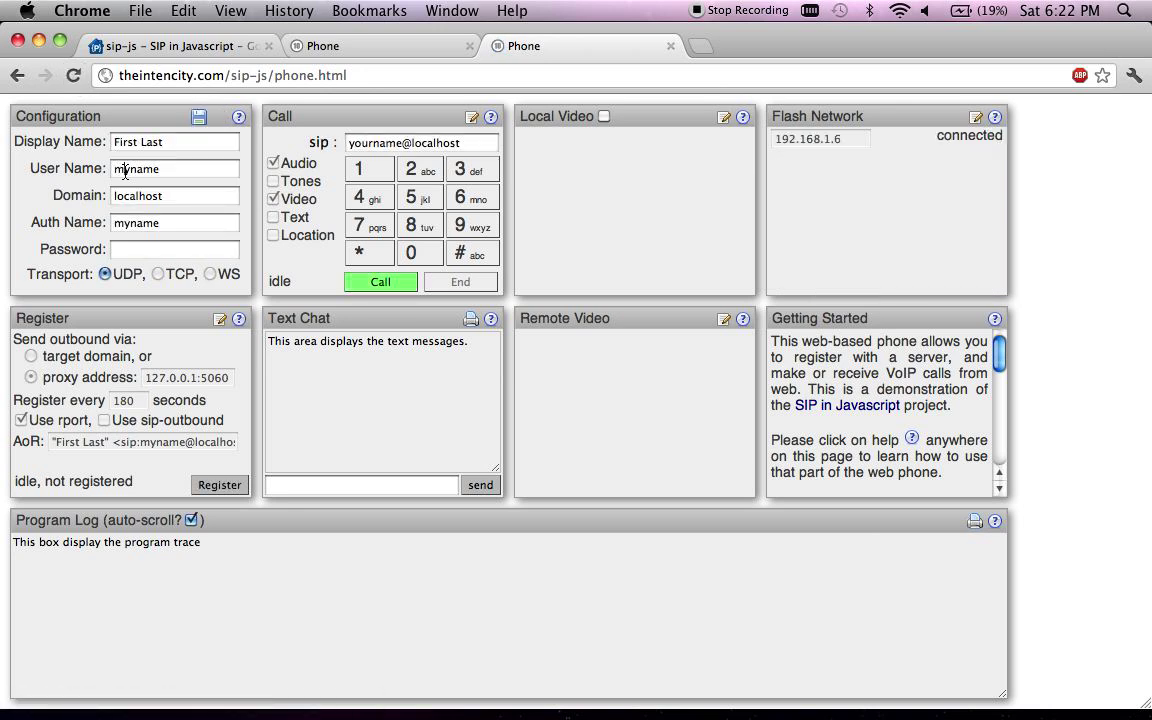
click(366, 75)
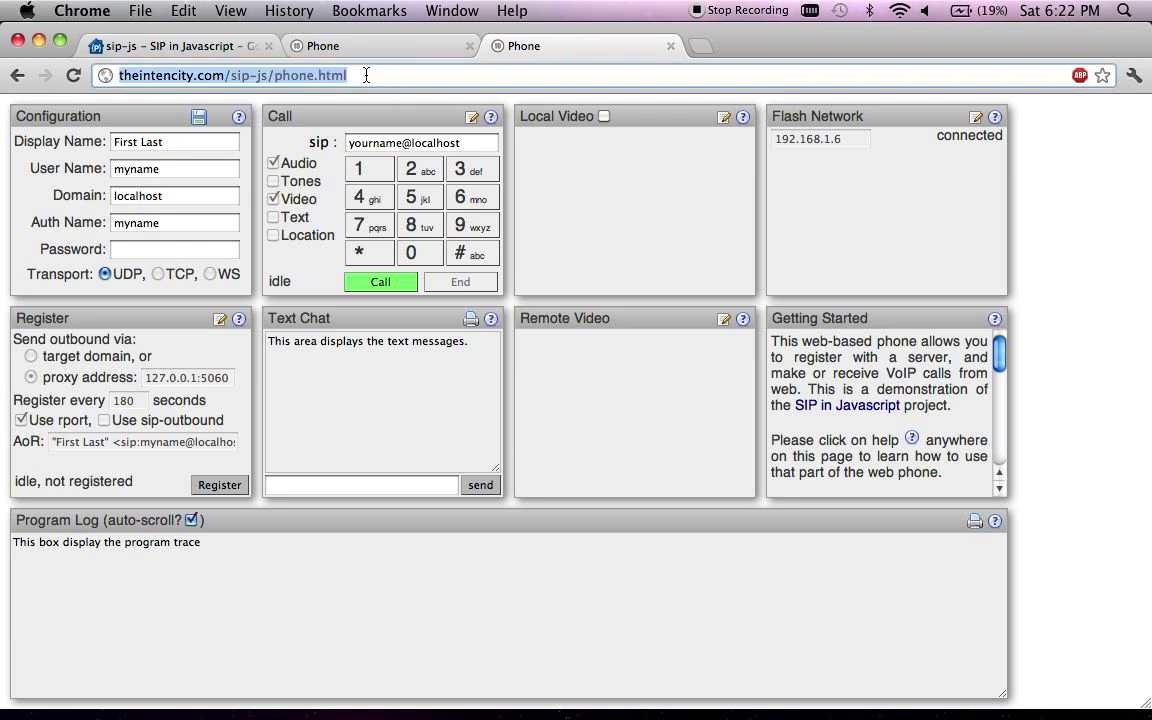
key(Right)
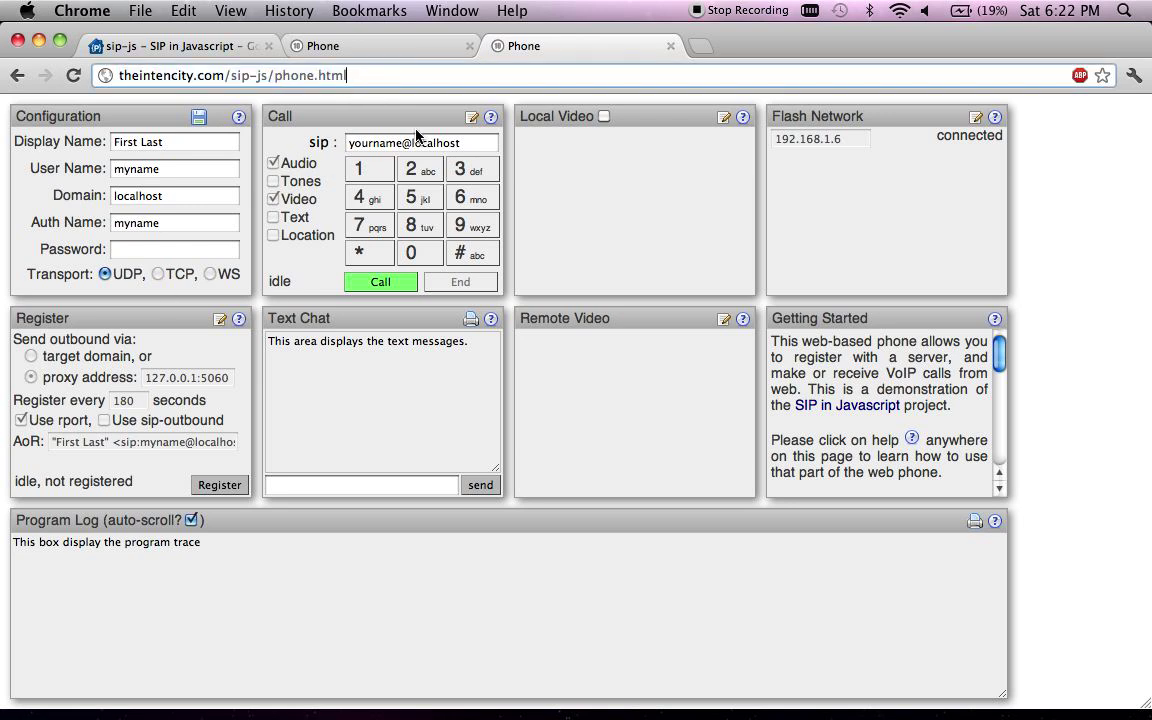
text(?)
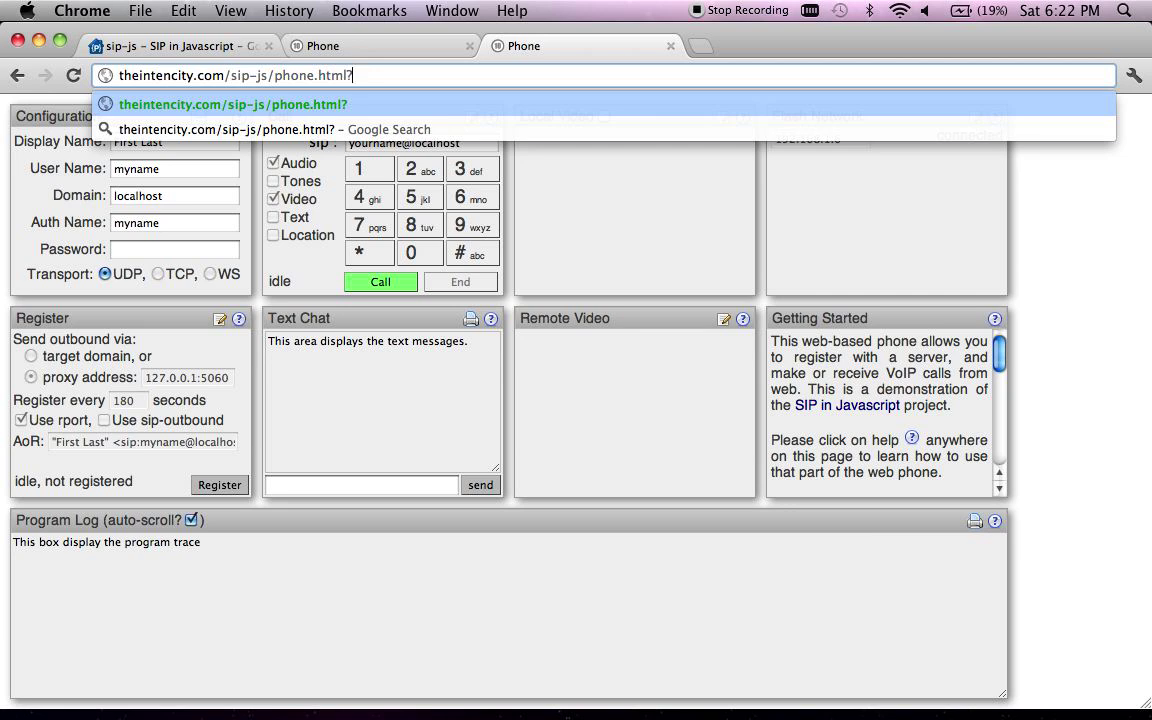
text(outbound_proxy_address=192.168.1.10)
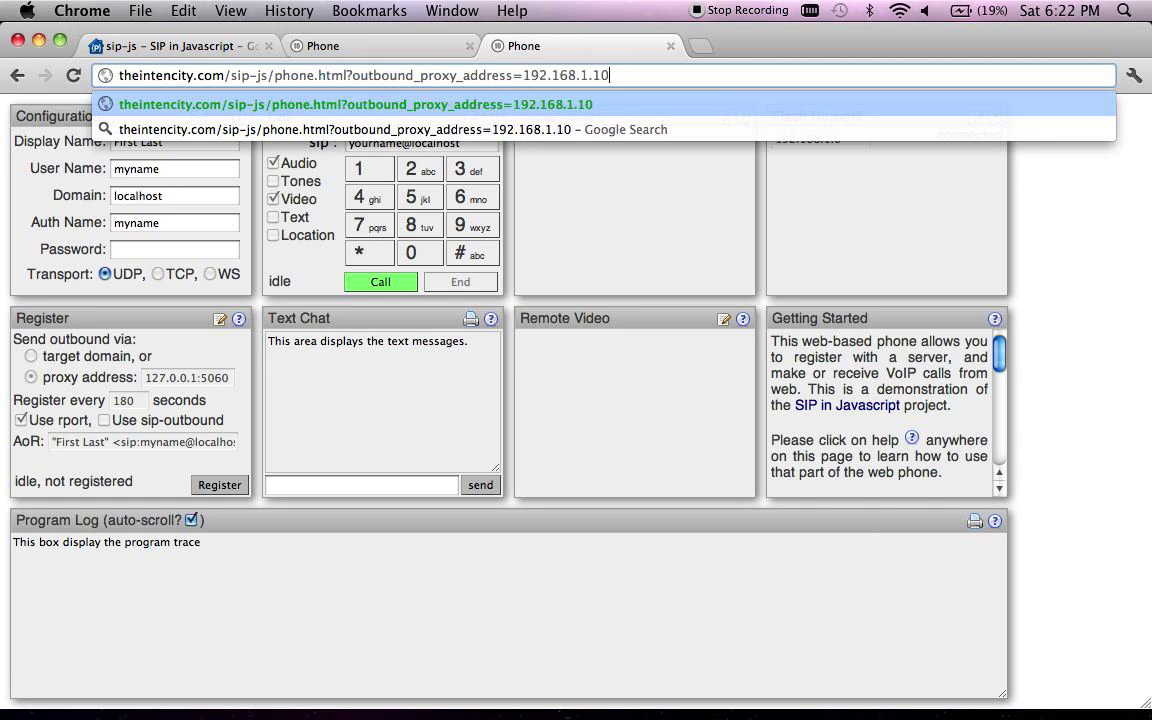
key(Return)
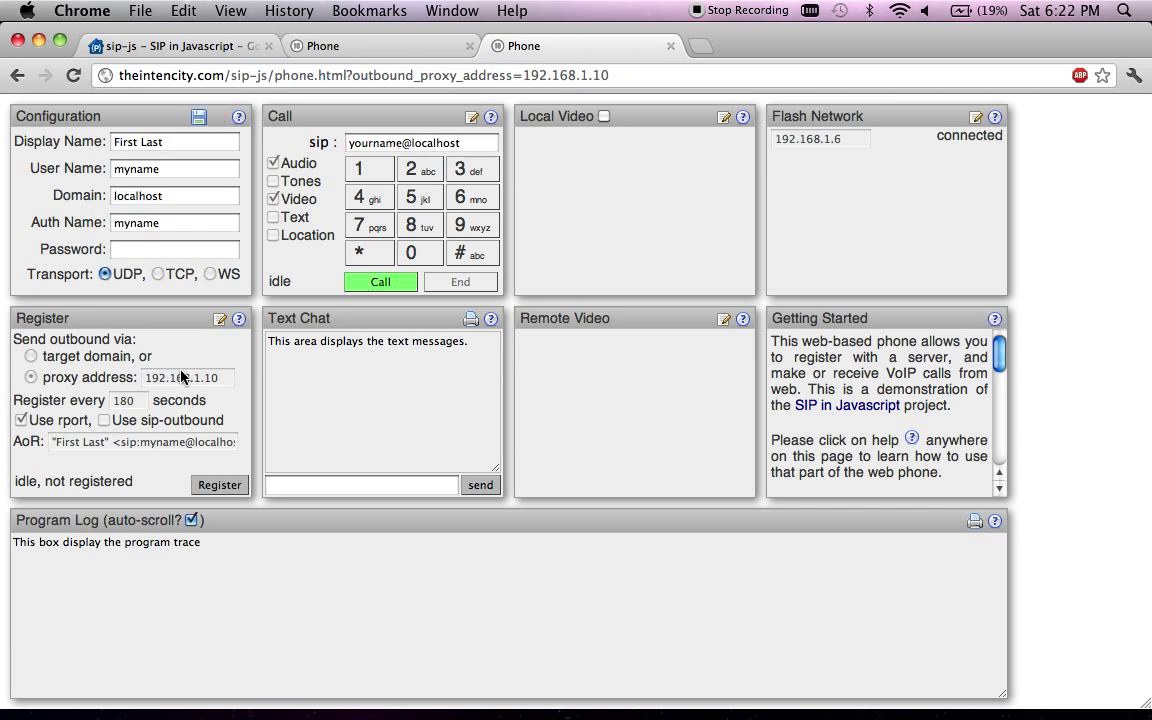
Change the second phone's user name and auth name to yourname
click(164, 199)
drag(128, 169, 110, 169)
text(your)
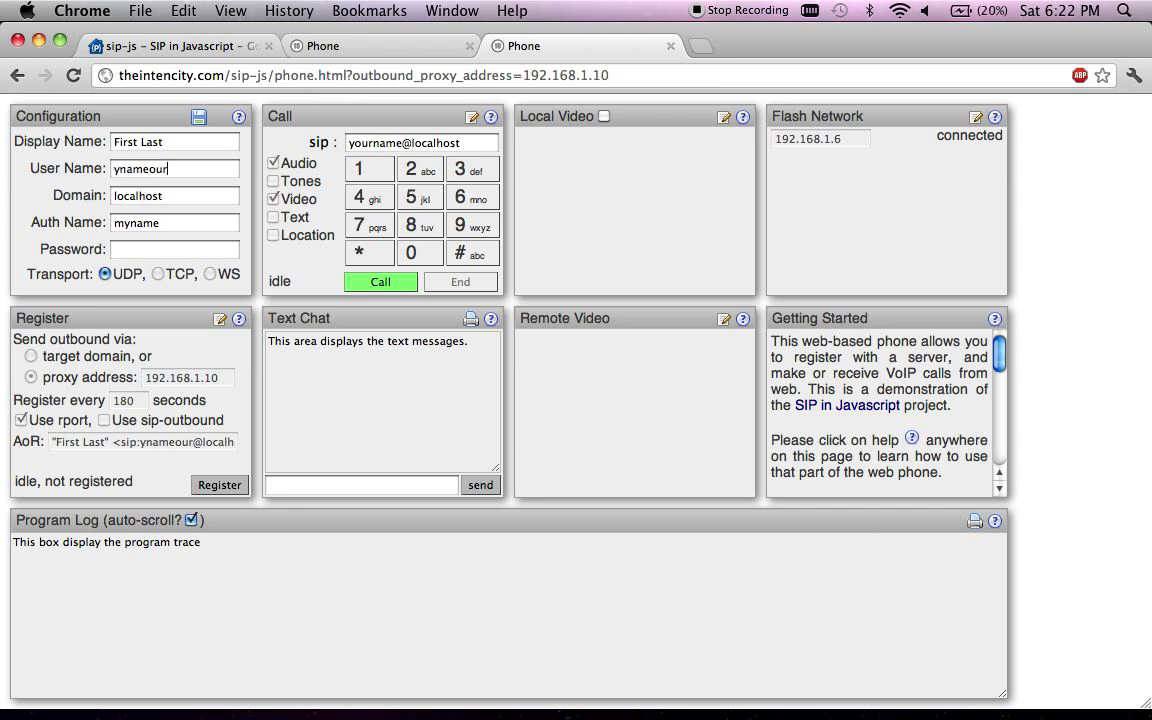
key(super+a)
text(yourname)
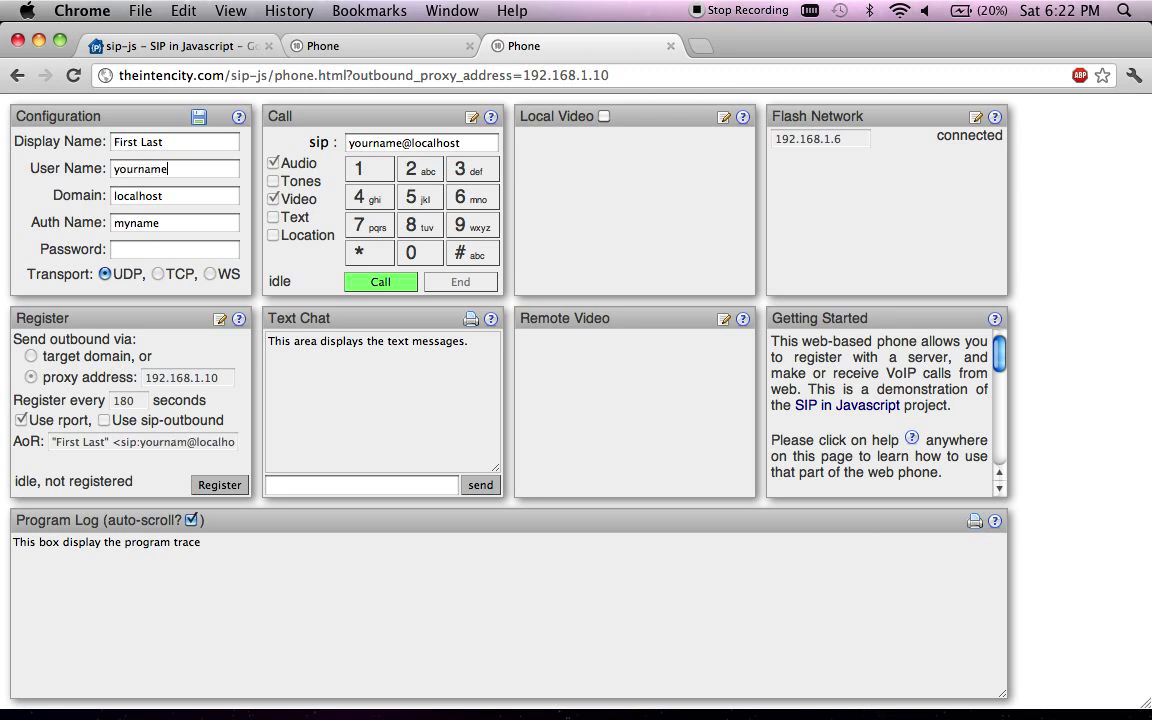
double_click(141, 222)
text(y)
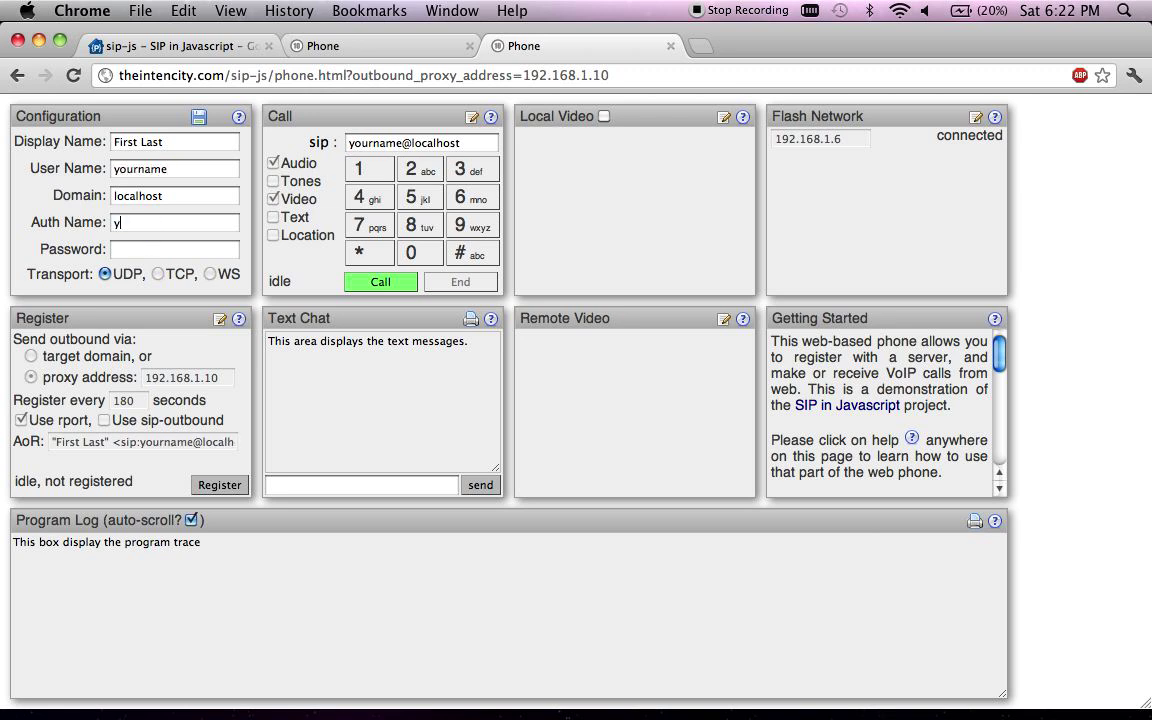
text(ourname)
Register the second phone via proxy 192.168.1.10 and return to the myname phone tab
click(220, 318)
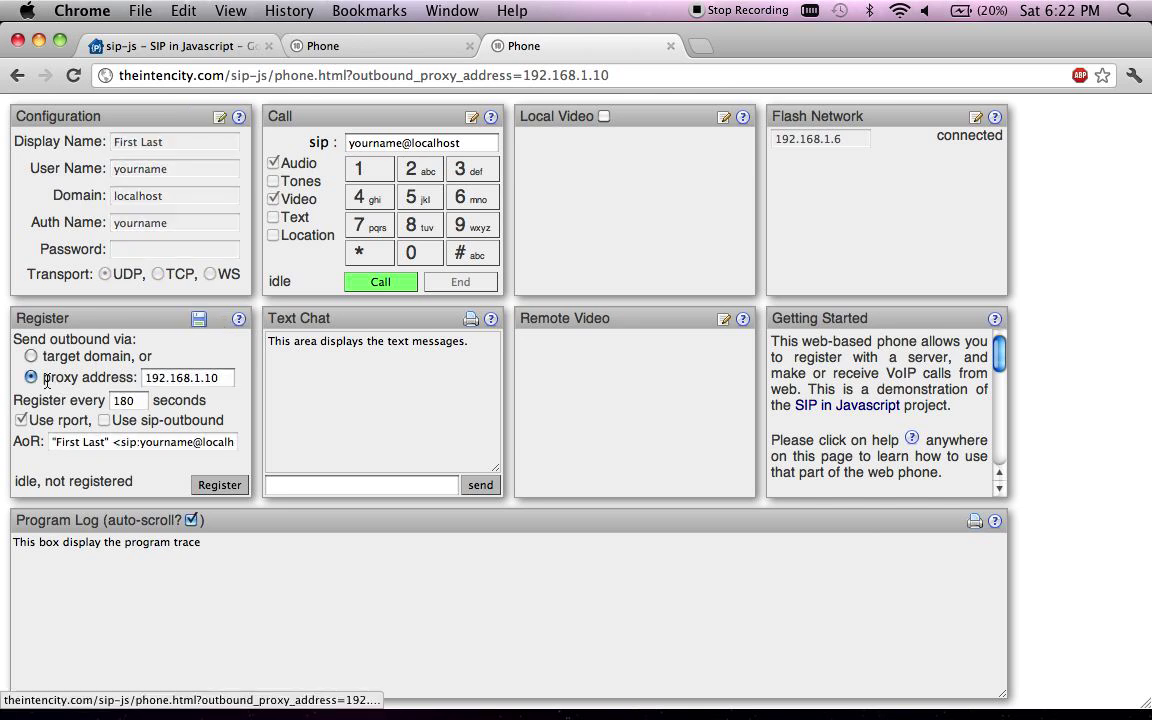
click(222, 484)
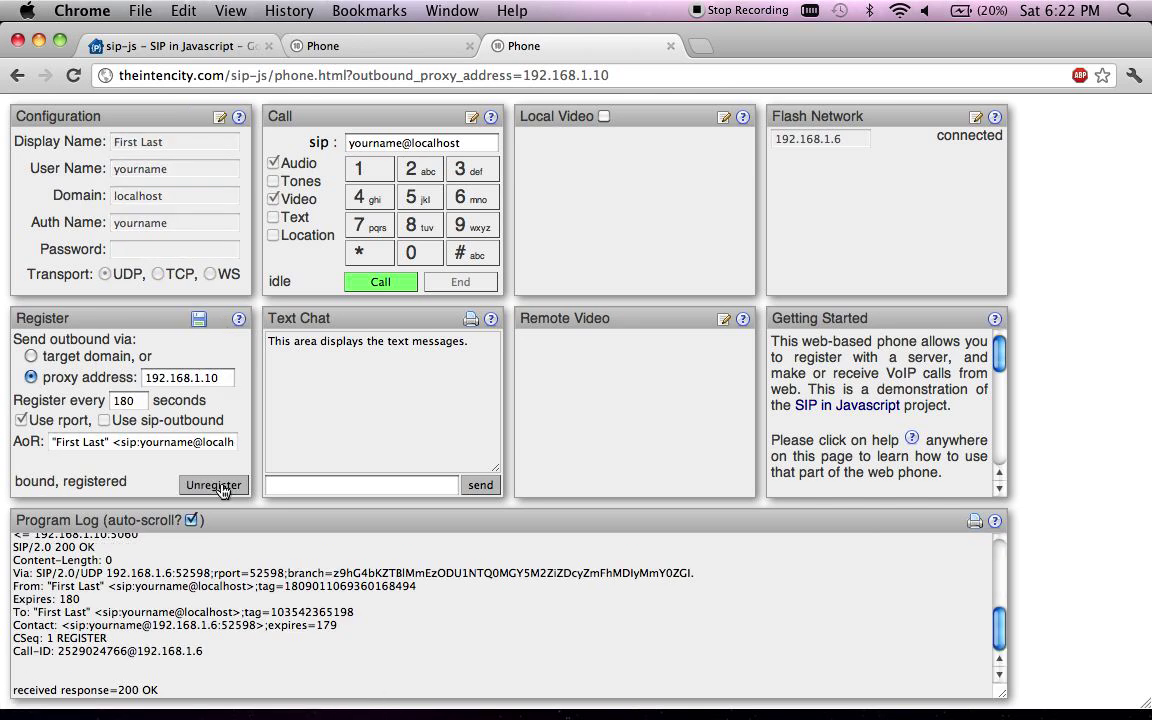
click(410, 47)
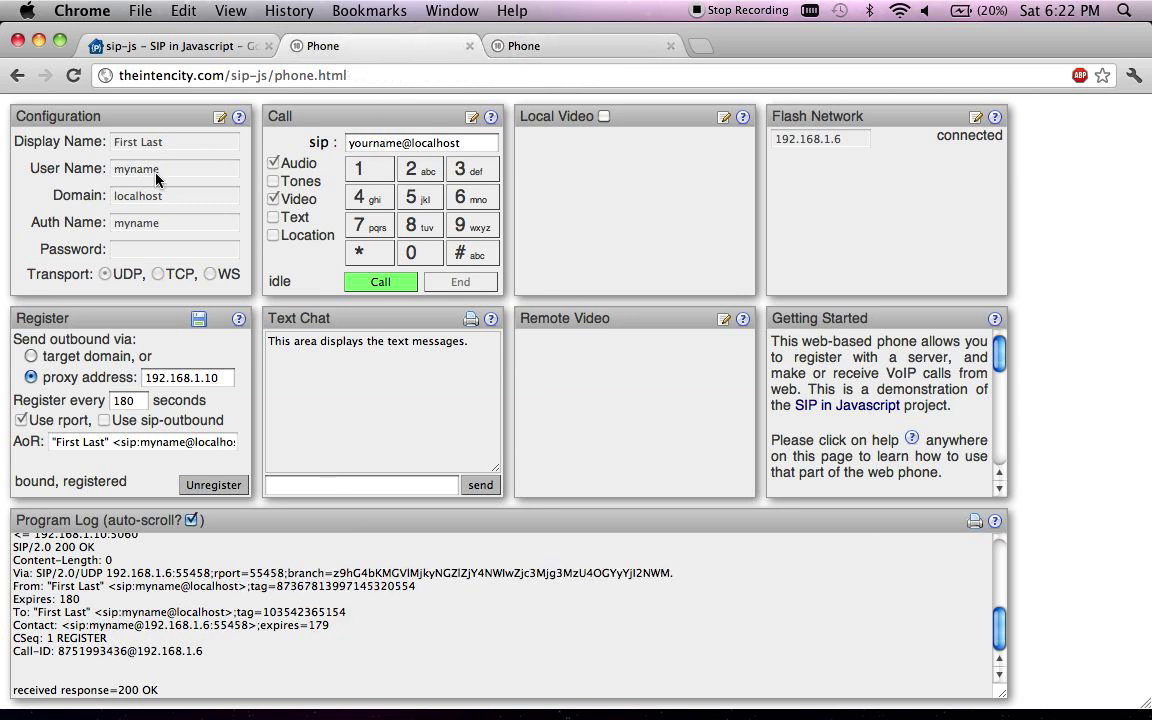
On the myname phone, save call settings targeting yourname@localhost with Audio and Video on
click(522, 46)
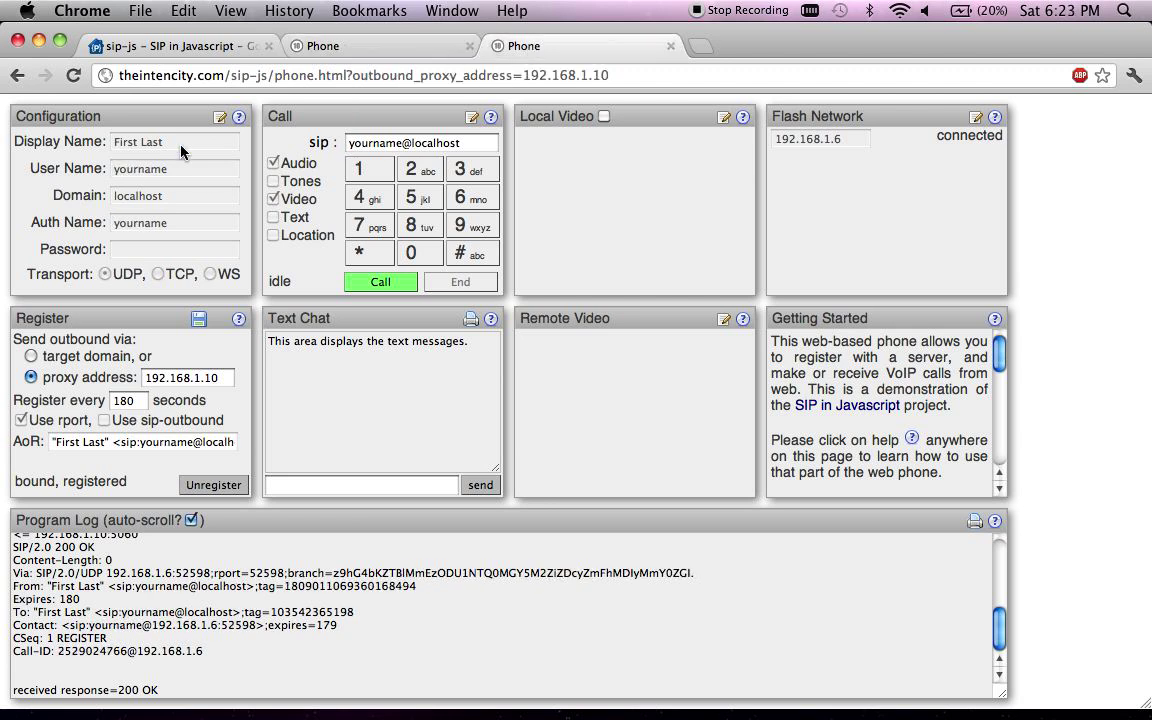
click(399, 46)
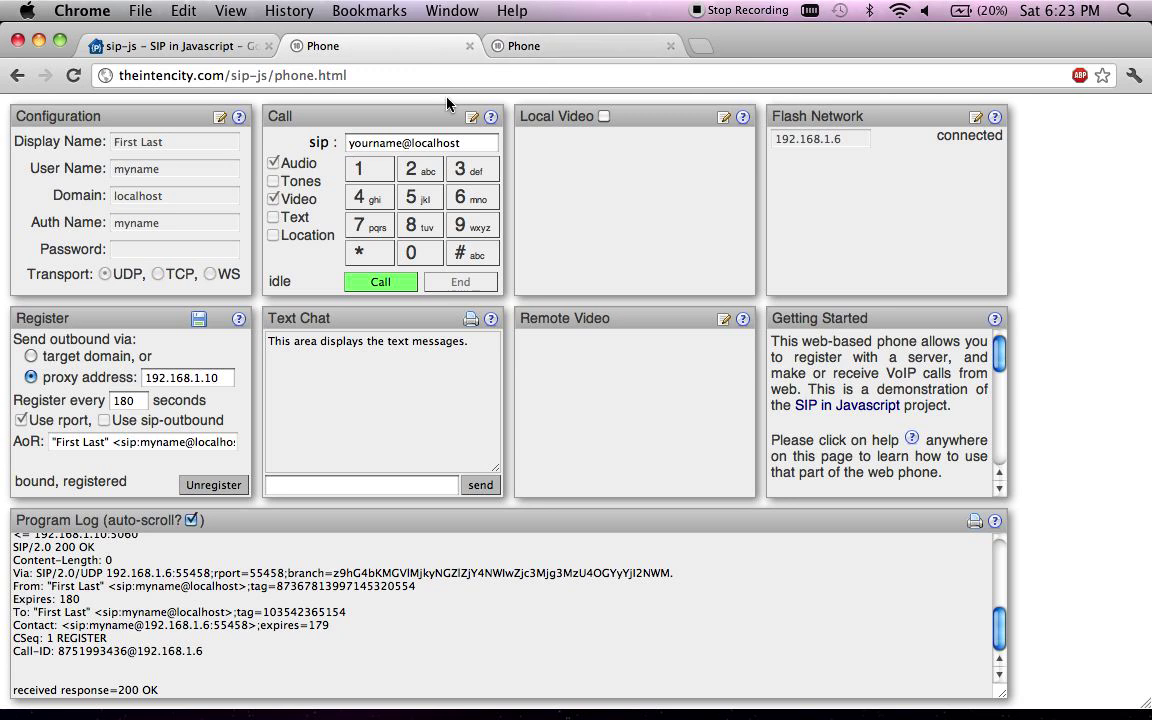
click(472, 117)
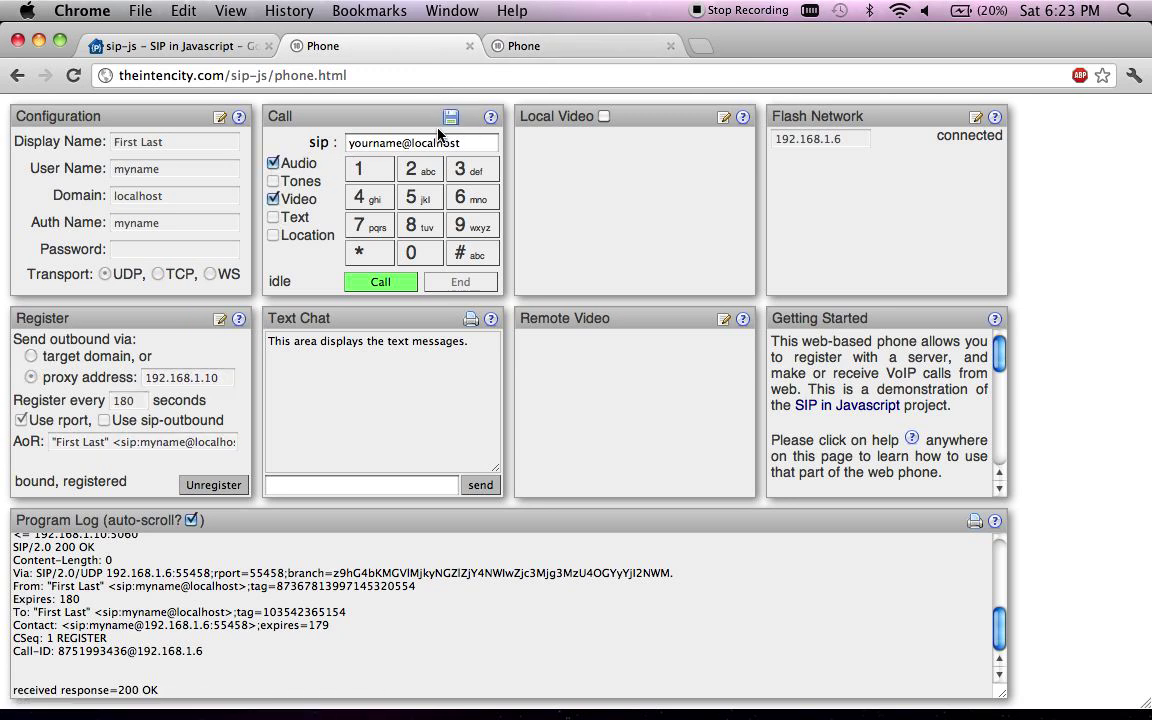
click(451, 118)
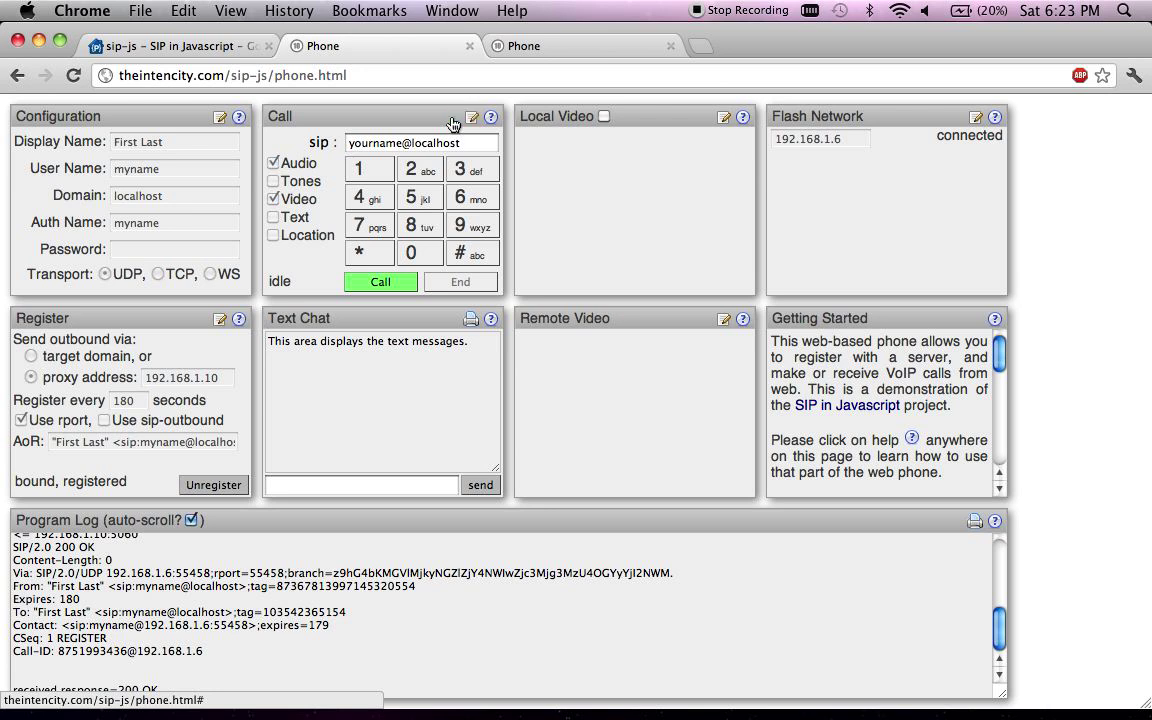
Call yourname@localhost from myname and answer it on the yourname phone
click(386, 285)
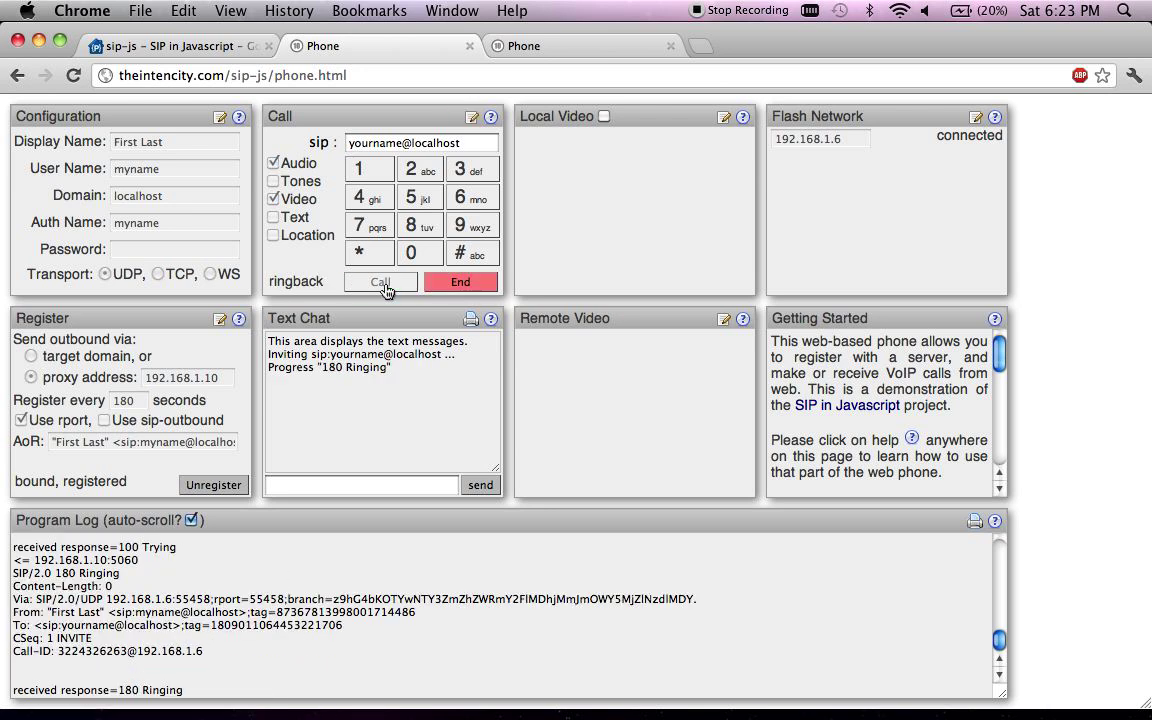
click(492, 40)
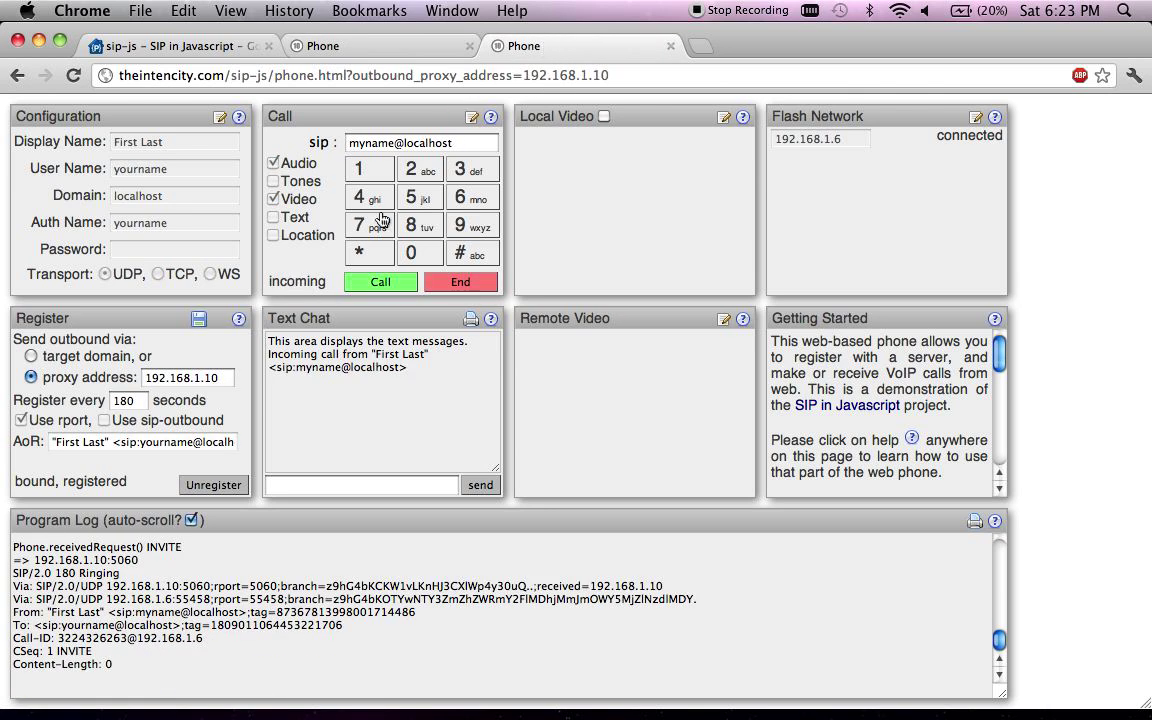
click(398, 284)
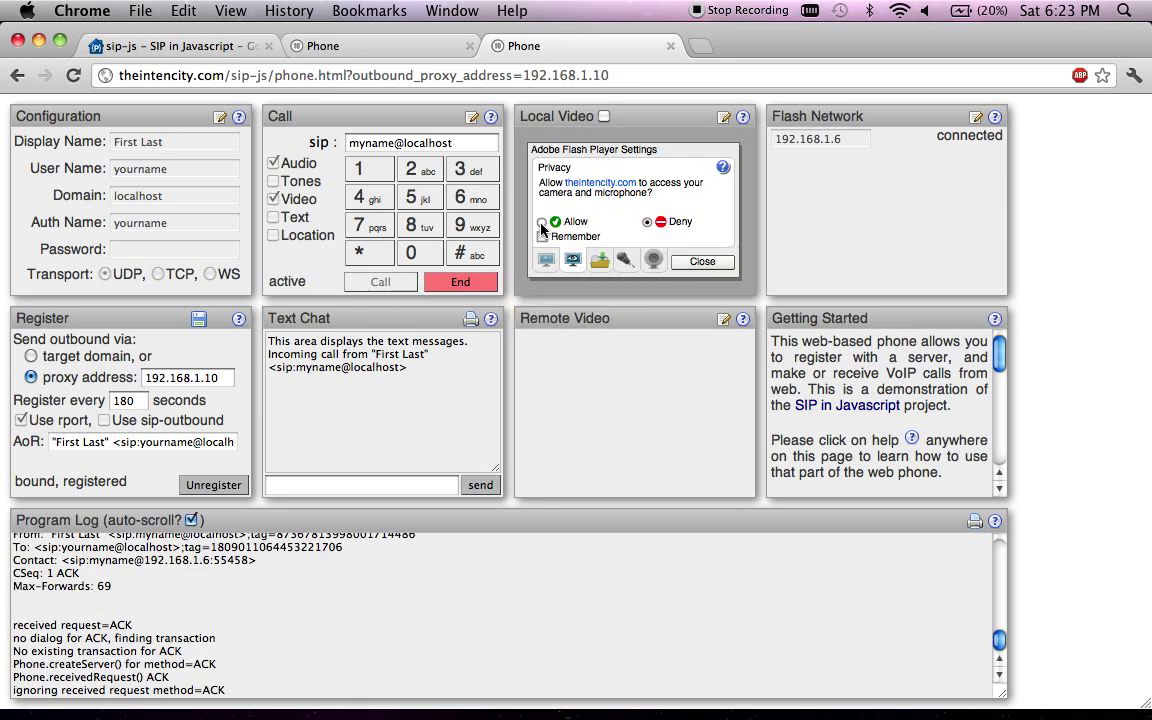
Allow camera and microphone access on both phones so both video feeds stream
click(542, 222)
click(688, 264)
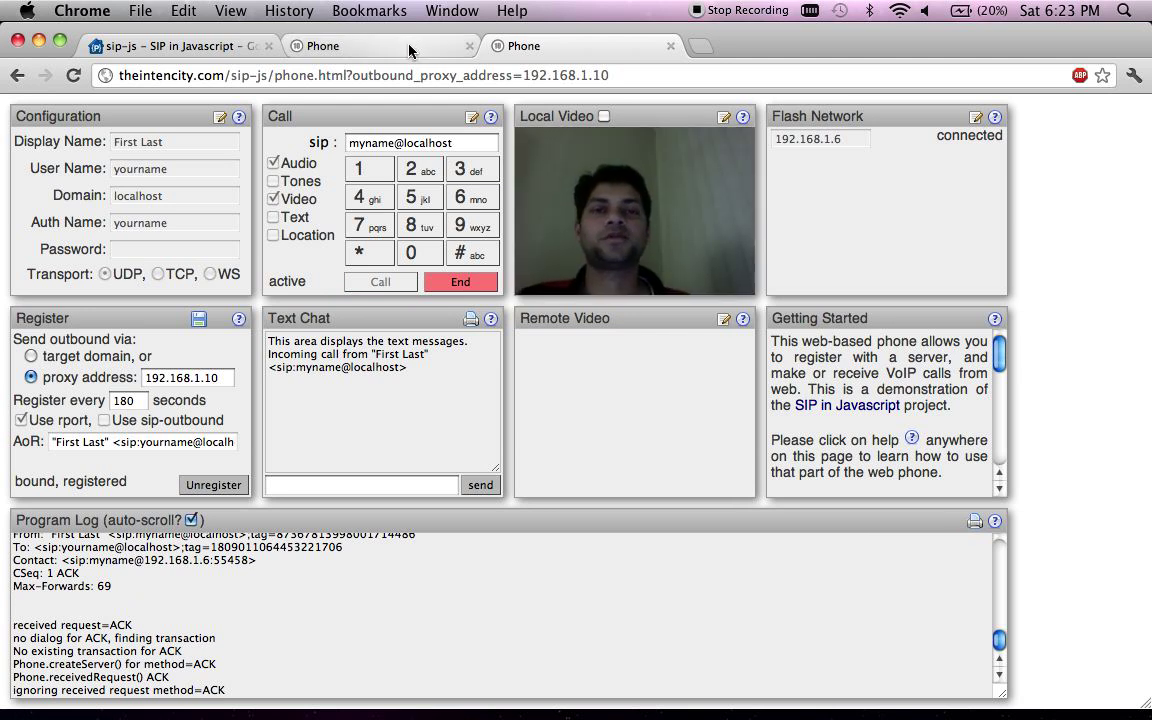
click(408, 48)
click(542, 223)
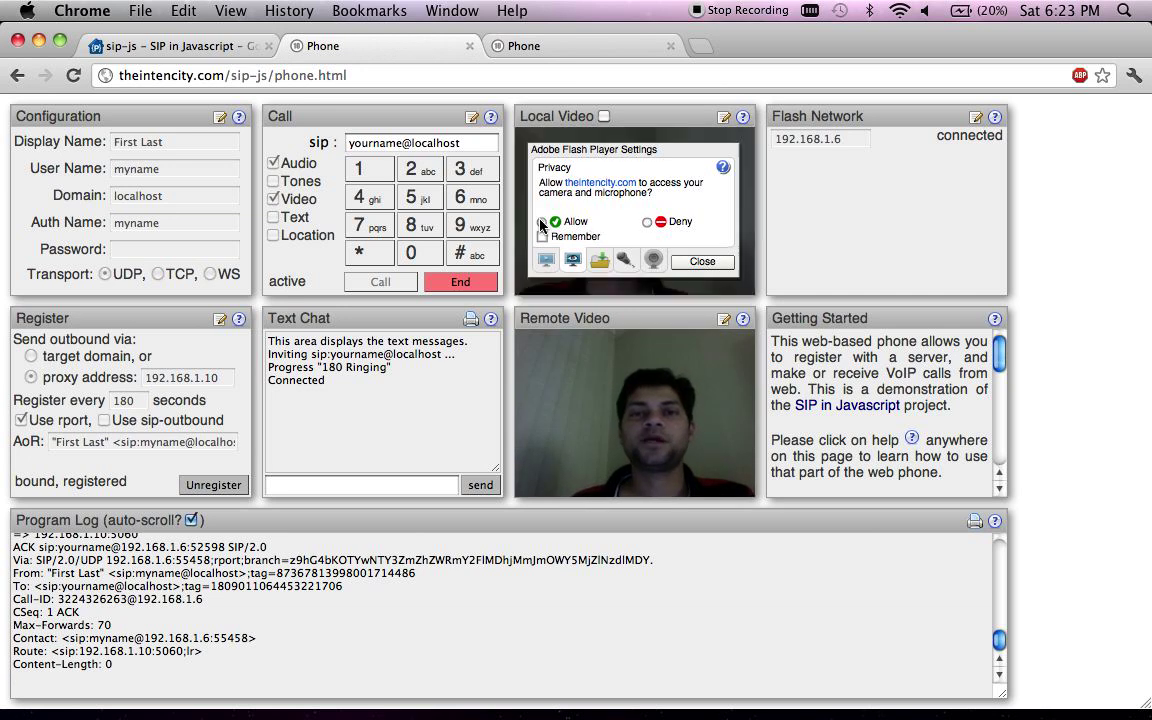
click(695, 262)
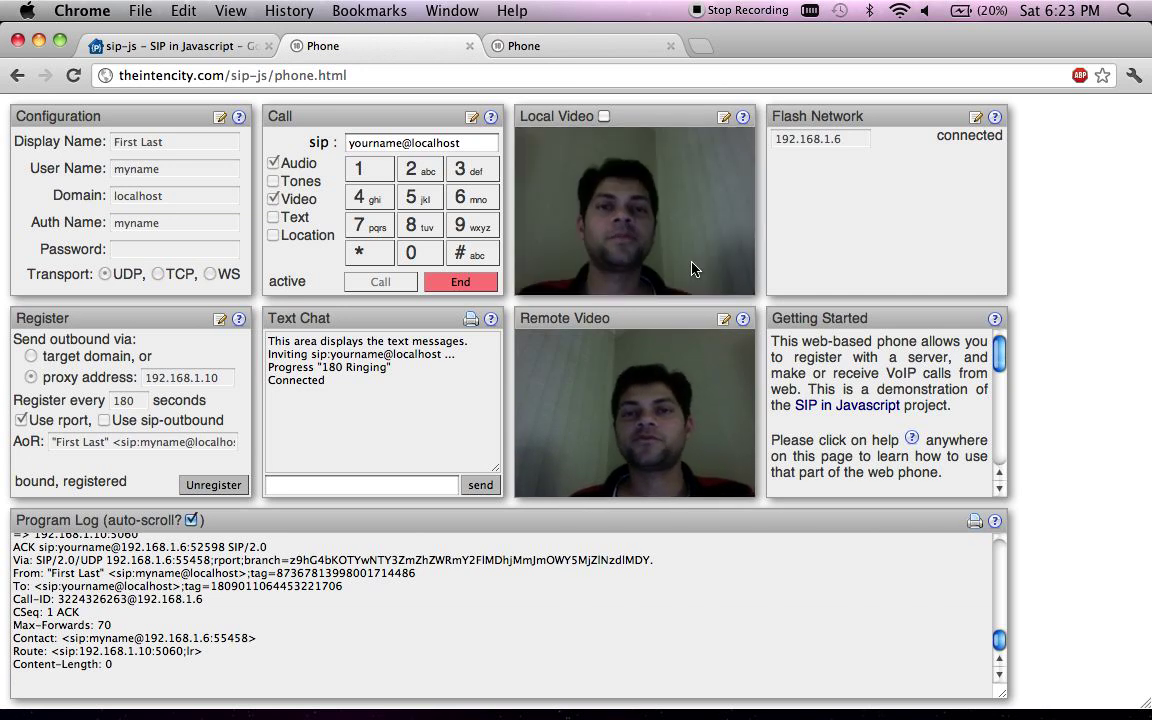
click(580, 52)
click(352, 42)
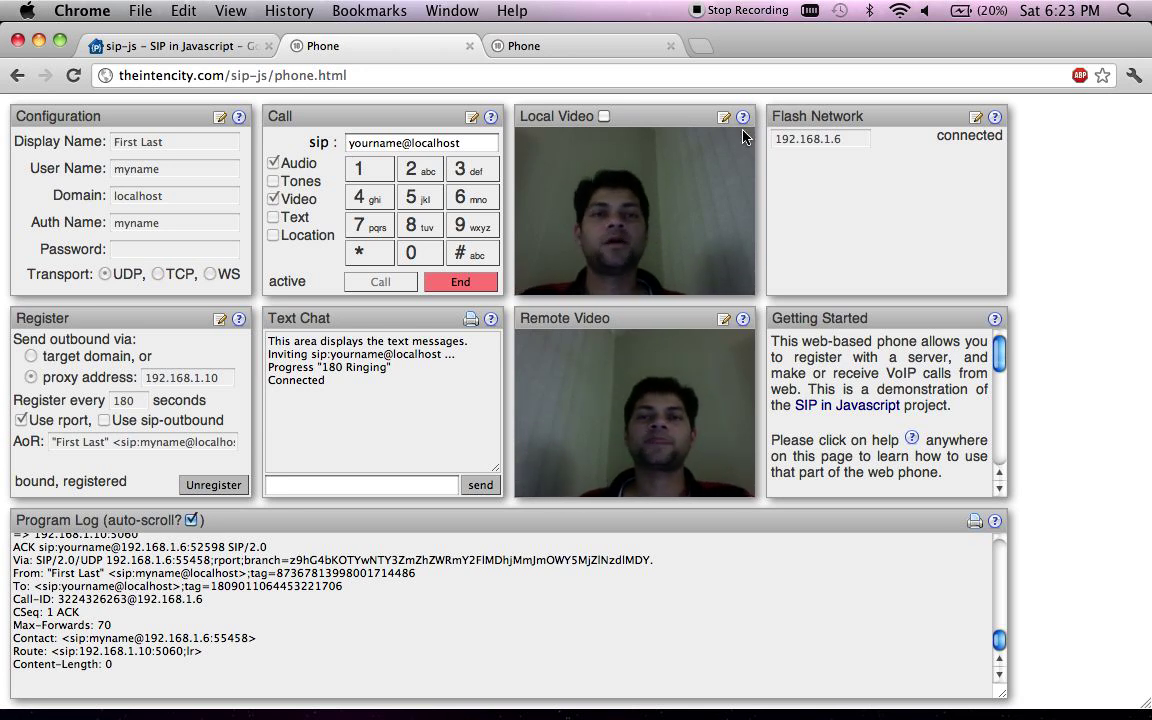
click(725, 121)
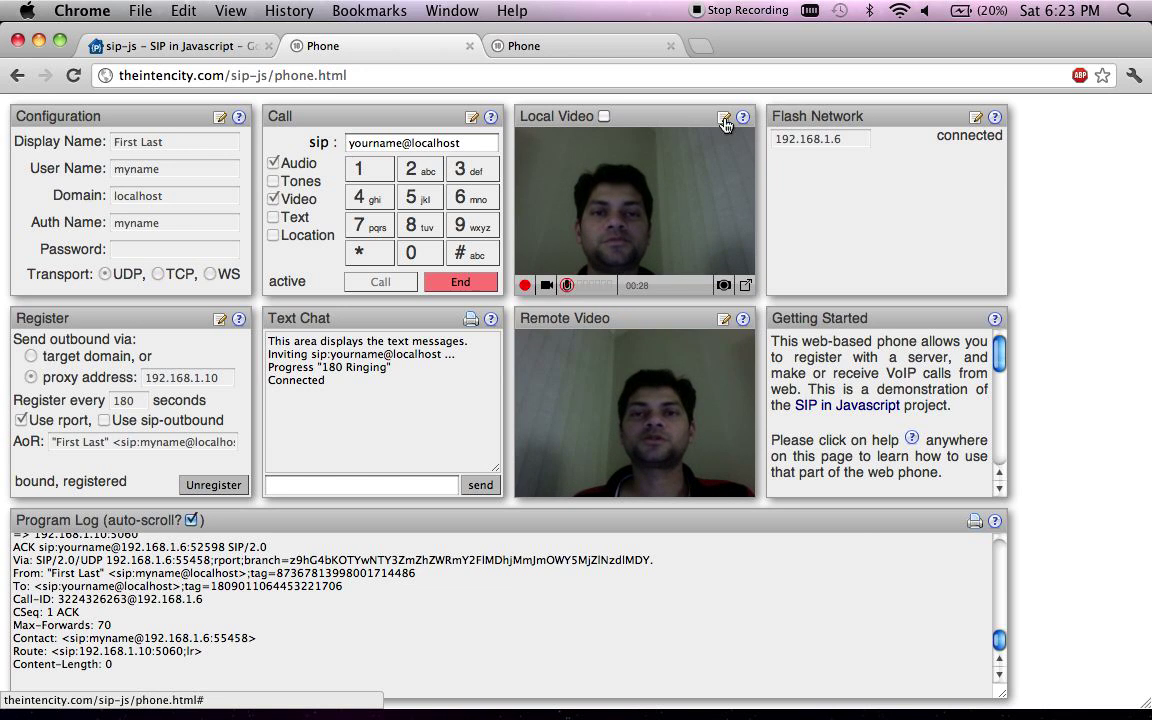
click(725, 321)
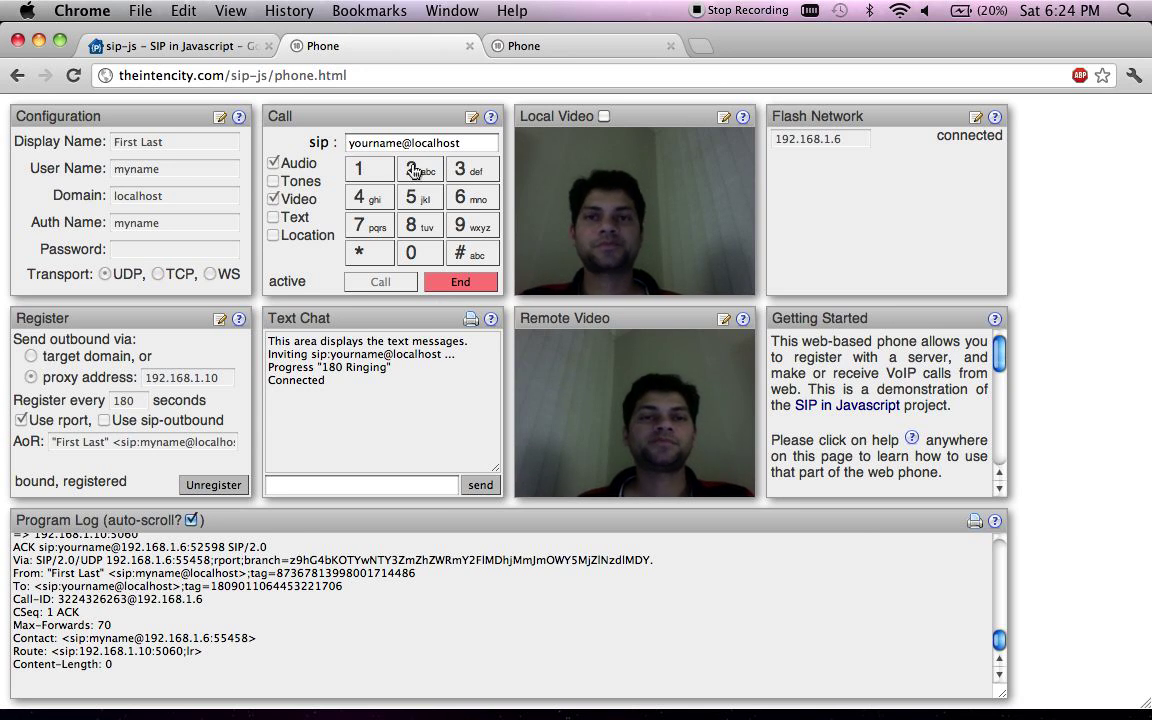
Hang up the video call on both phones, returning to the idle myname phone
click(459, 284)
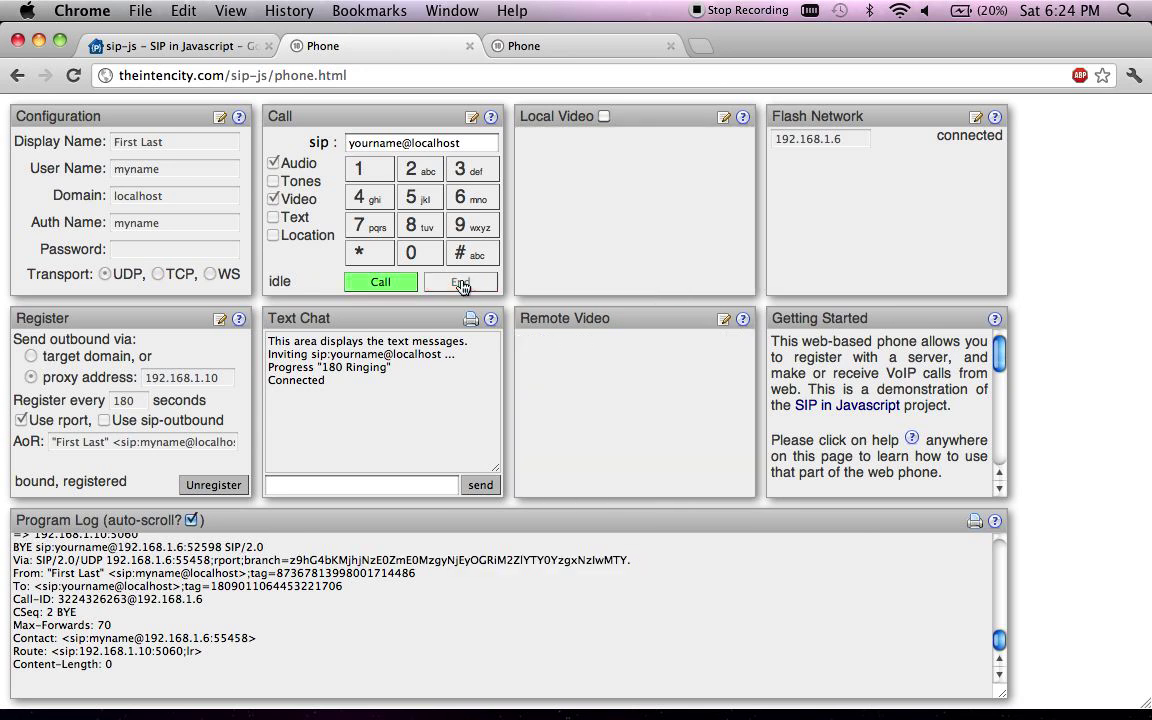
click(515, 41)
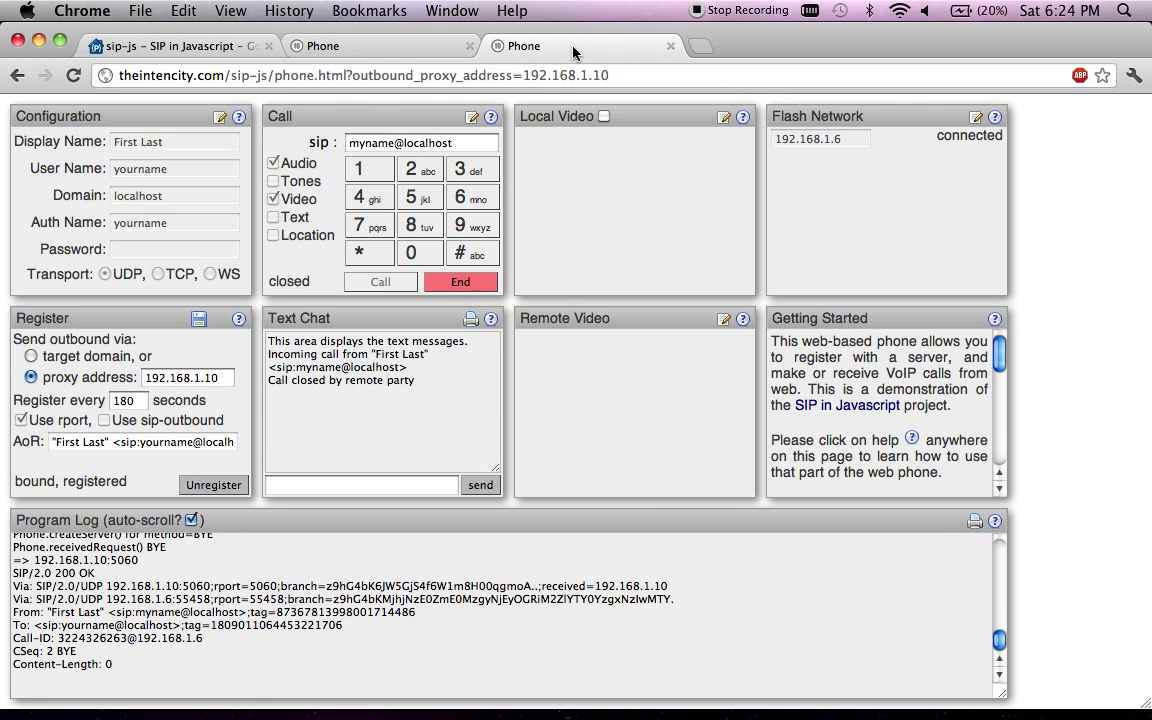
click(461, 282)
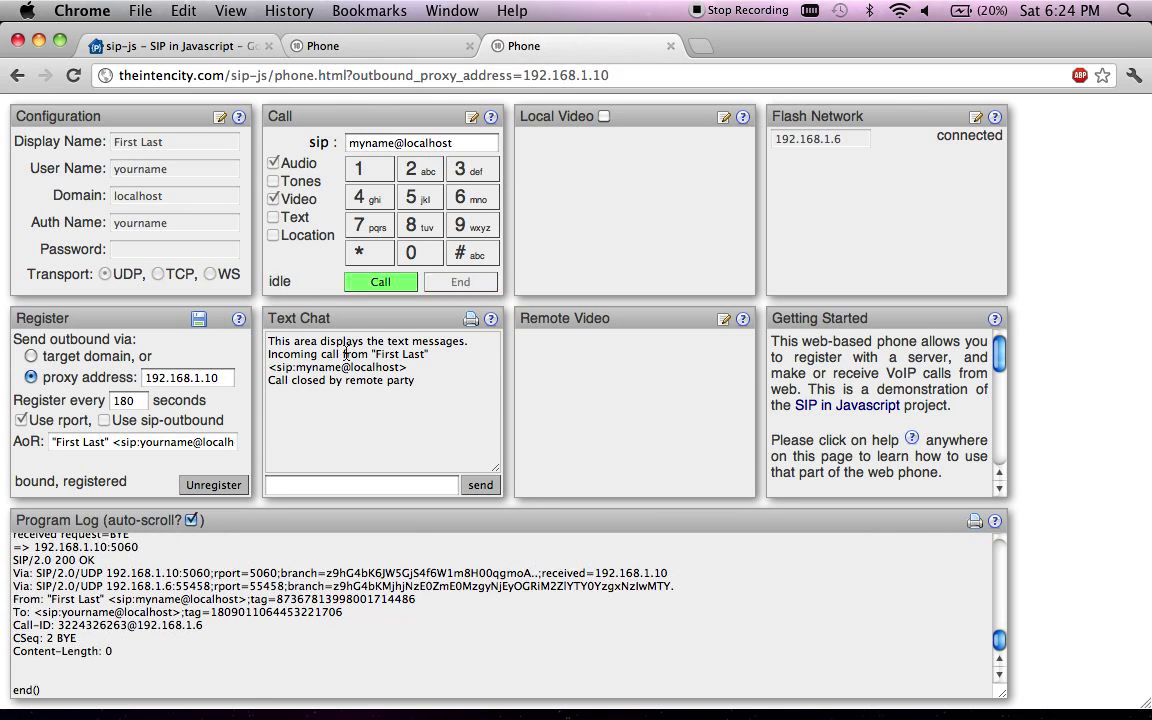
click(352, 44)
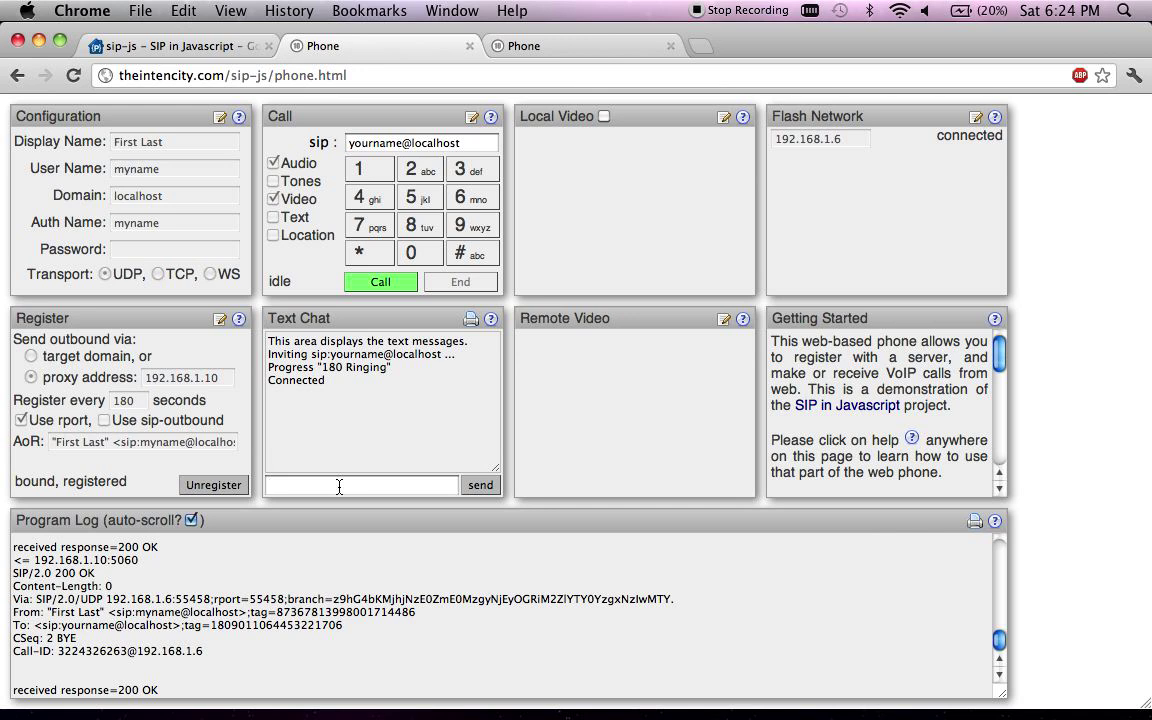
Send the chat message 'how are you doing?' from myname and confirm it arrived on the other phone
text(how are you doing?)
key(Return)
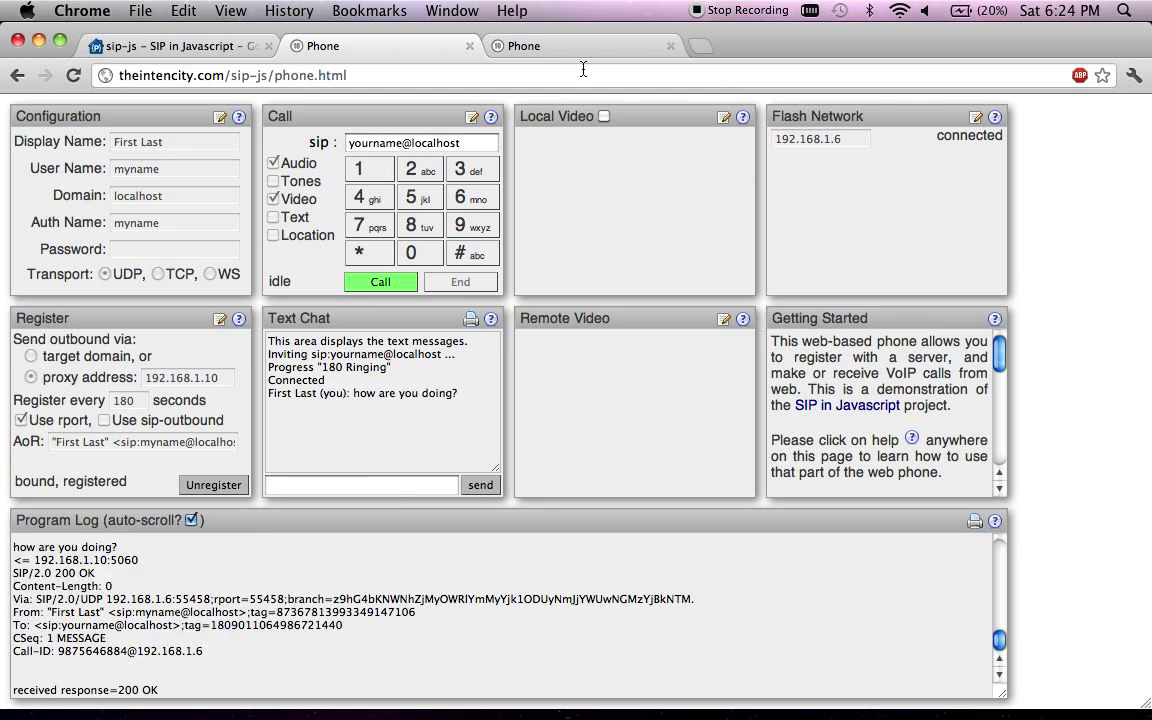
click(564, 50)
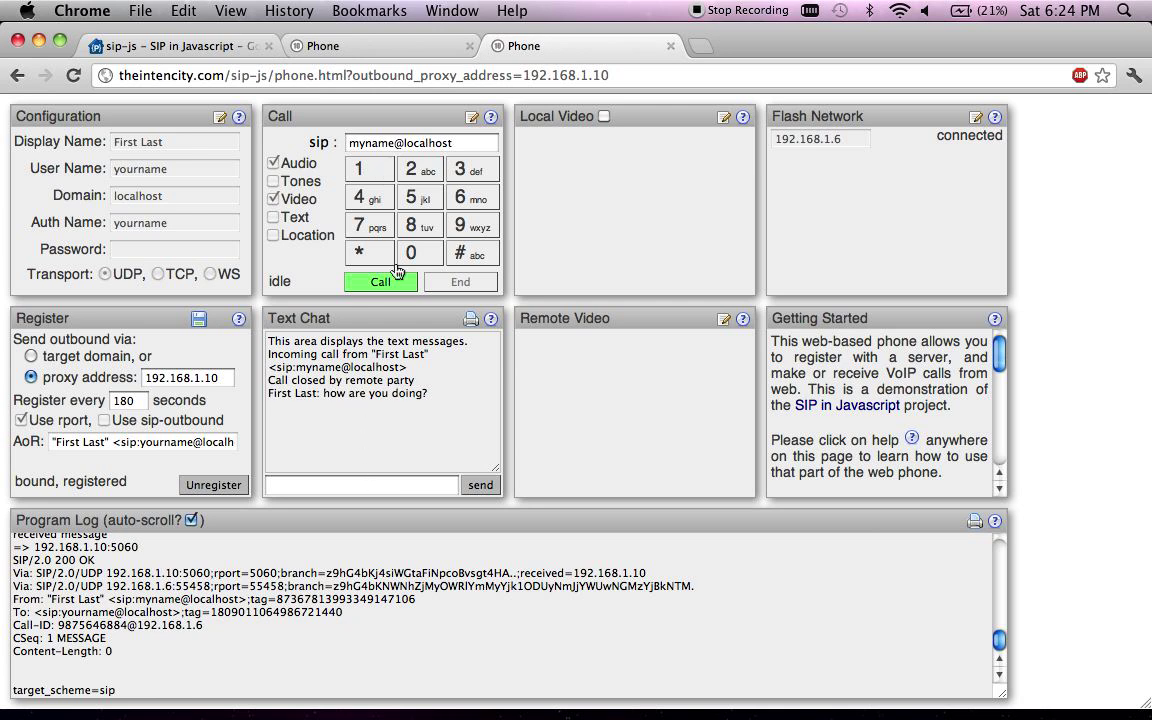
click(383, 47)
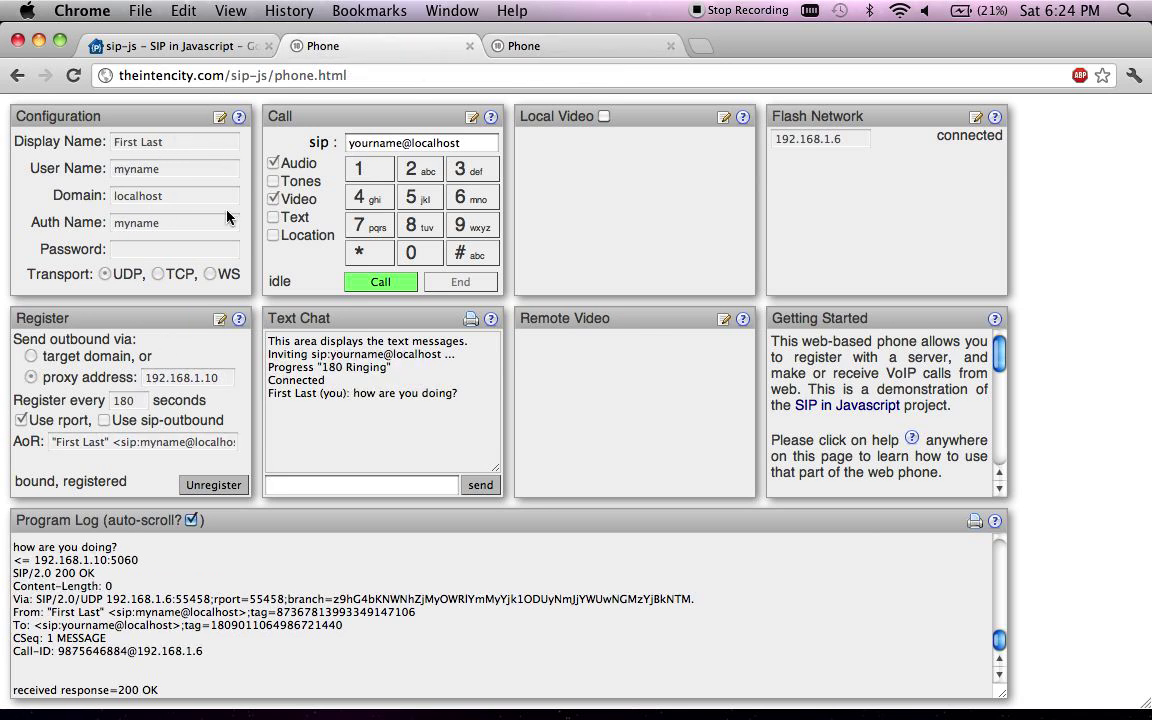
click(210, 47)
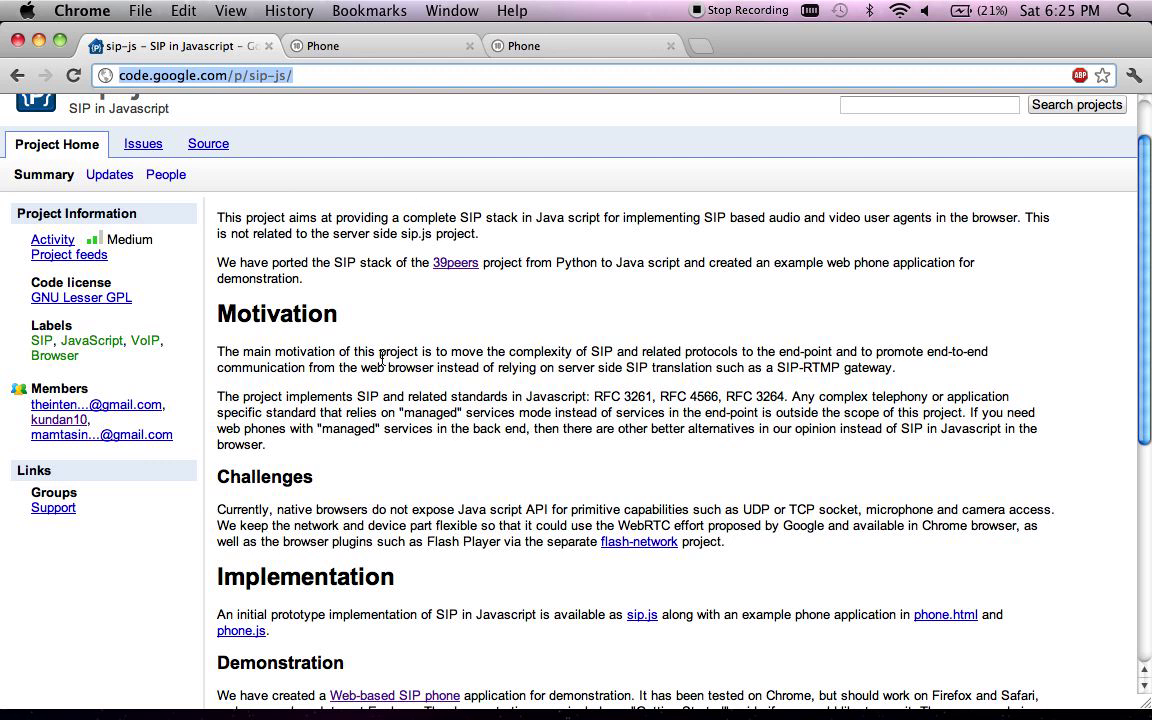
Scroll the sip-js project home page to view its Motivation, Challenges and Implementation sections
scroll(340, 291, up, 1)
scroll(340, 291, up, 2)
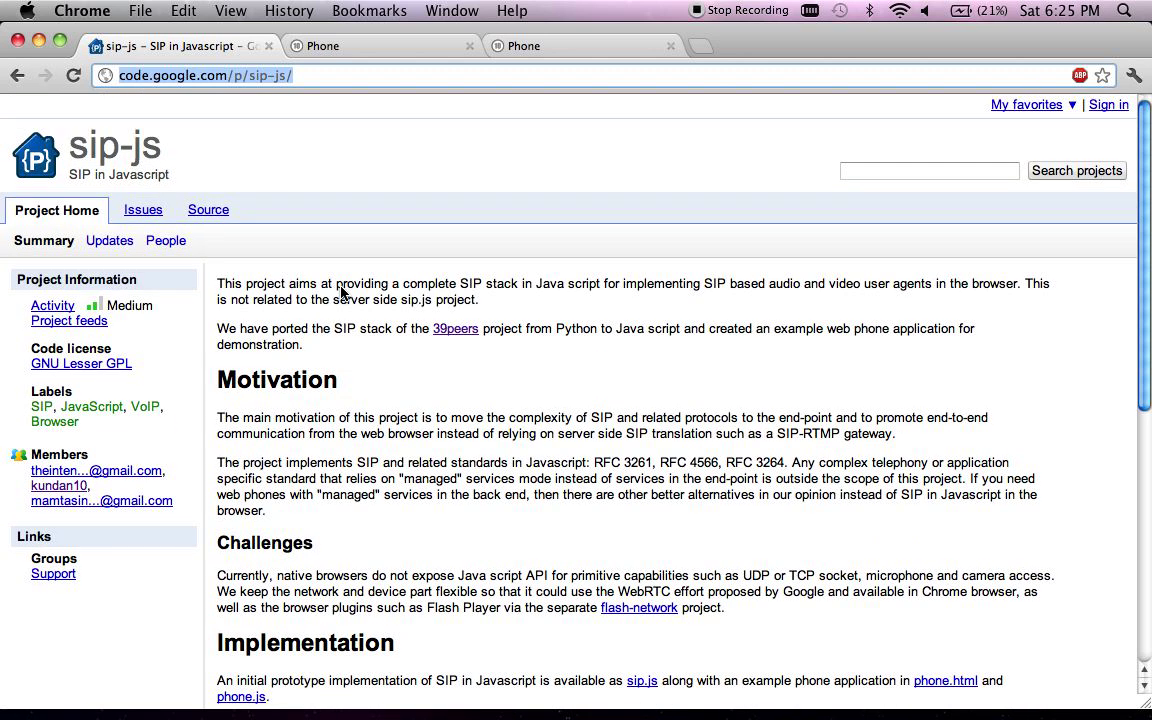
scroll(340, 291, down, 10)
scroll(340, 291, up, 8)
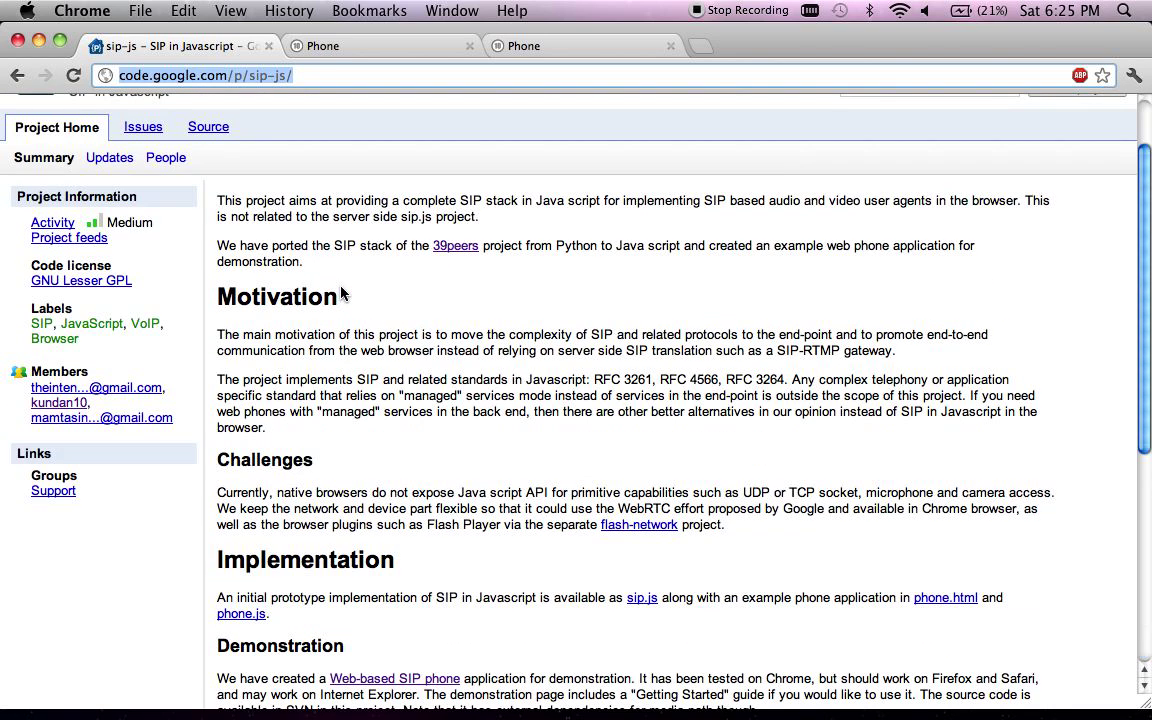